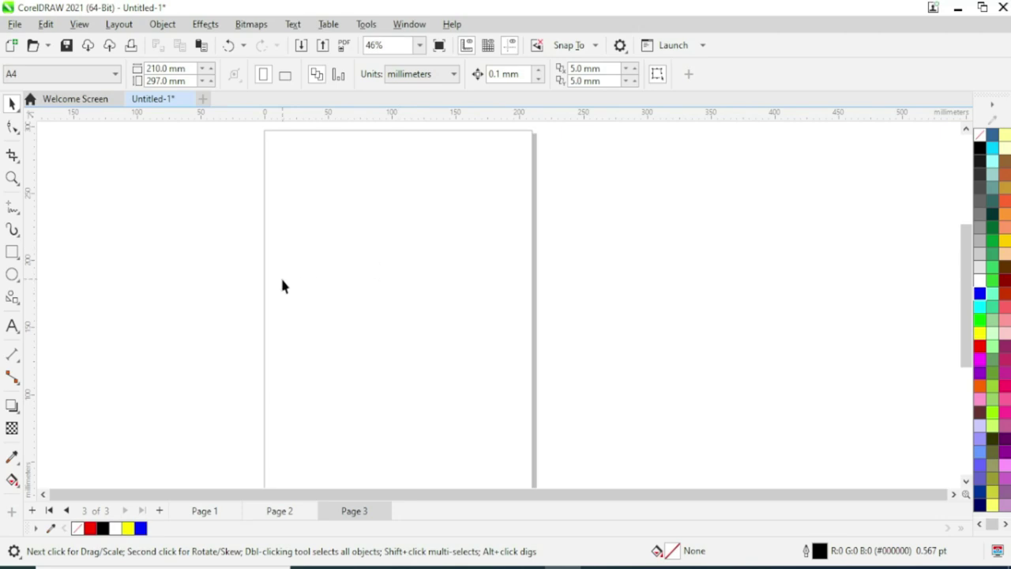
- Draw a large circle and place a smaller, slightly stretched ellipse copy overlapping inside it
click(11, 274)
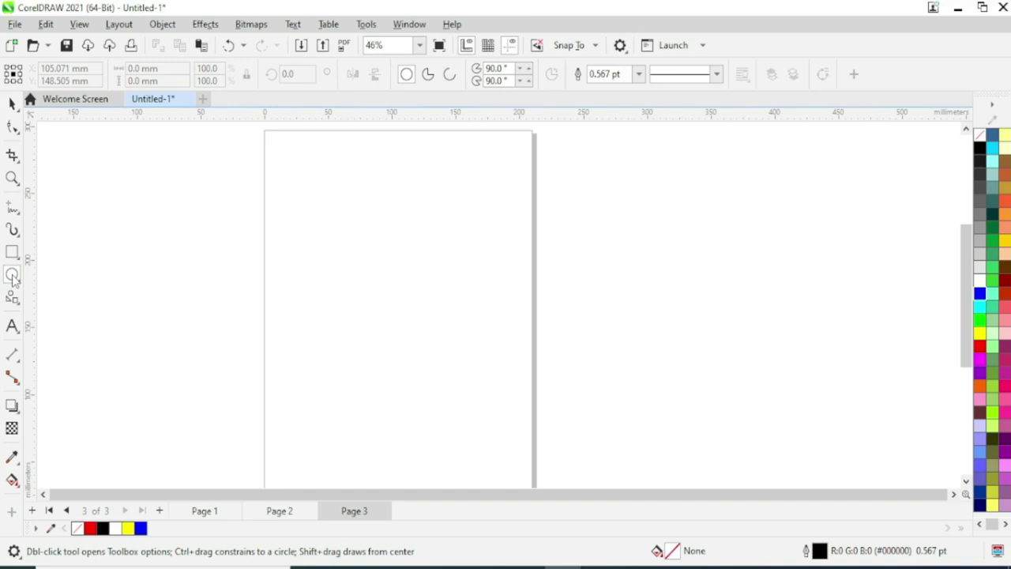
mouse_move(312, 234)
mouse_down()
mouse_move(406, 319)
mouse_move(512, 444)
mouse_up()
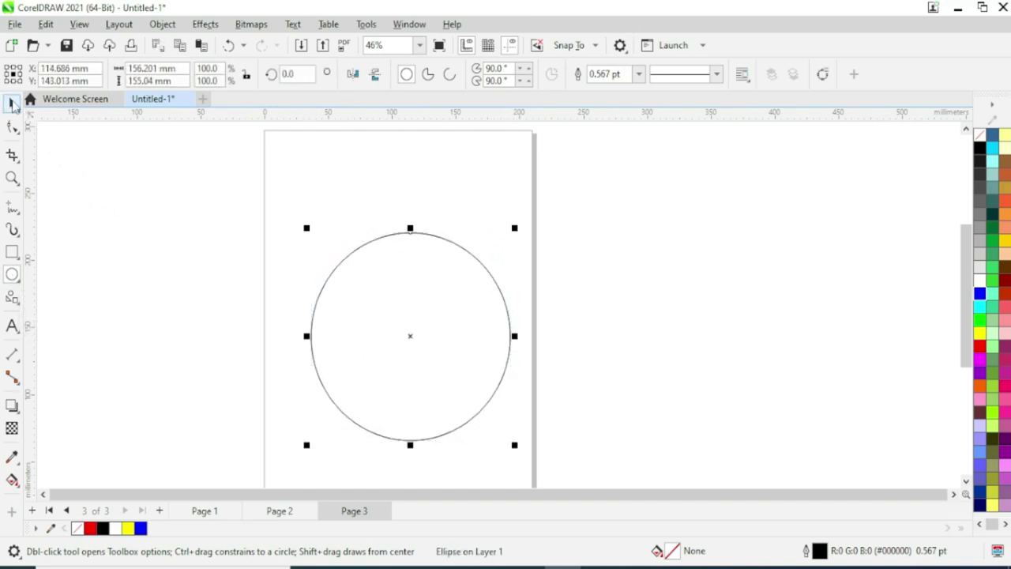
click(12, 103)
drag(430, 295, 338, 315)
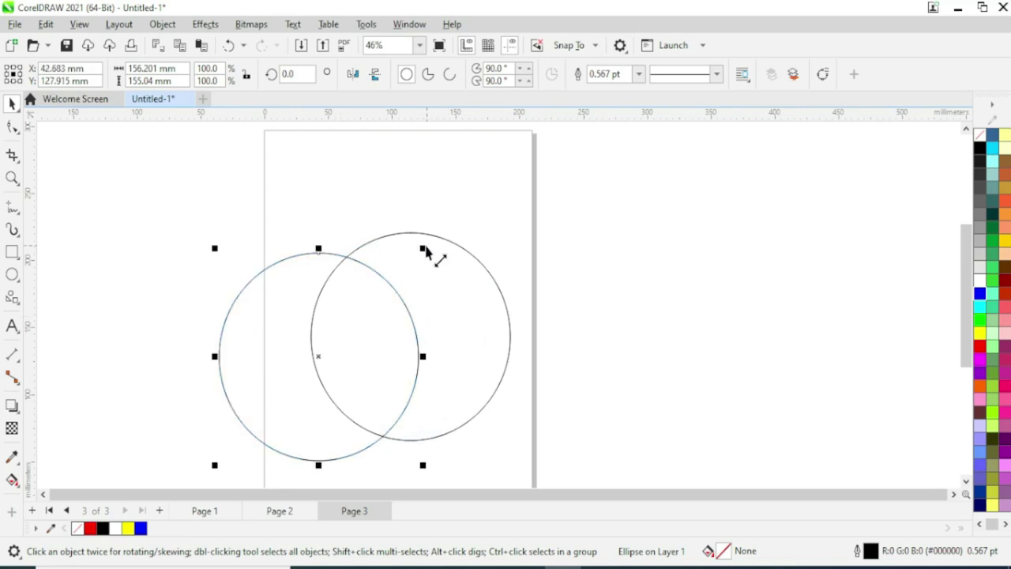
drag(422, 249, 365, 301)
mouse_move(311, 355)
mouse_down()
mouse_move(379, 349)
mouse_move(414, 332)
mouse_up()
drag(452, 428, 467, 444)
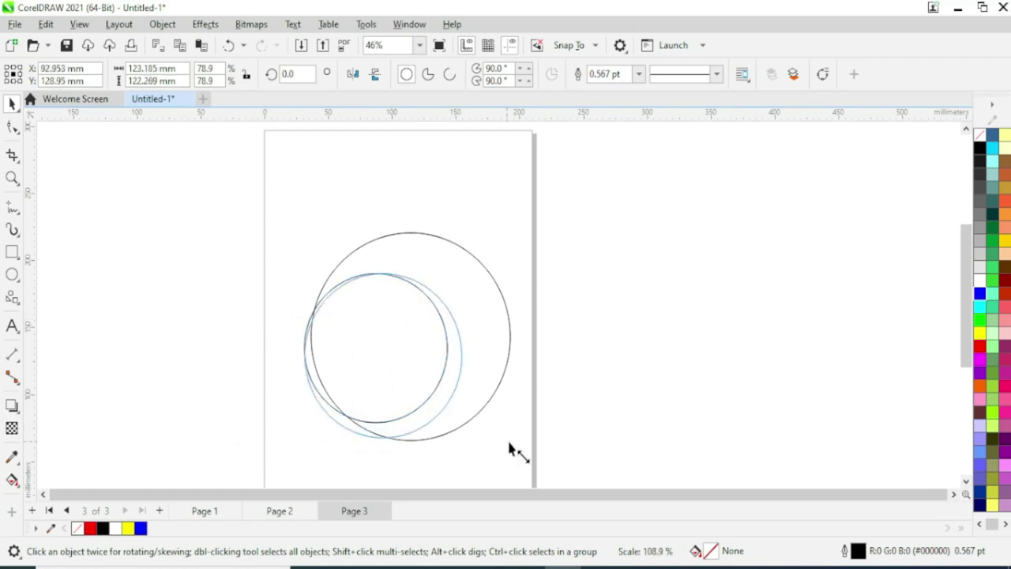
drag(469, 357, 495, 361)
drag(437, 343, 437, 335)
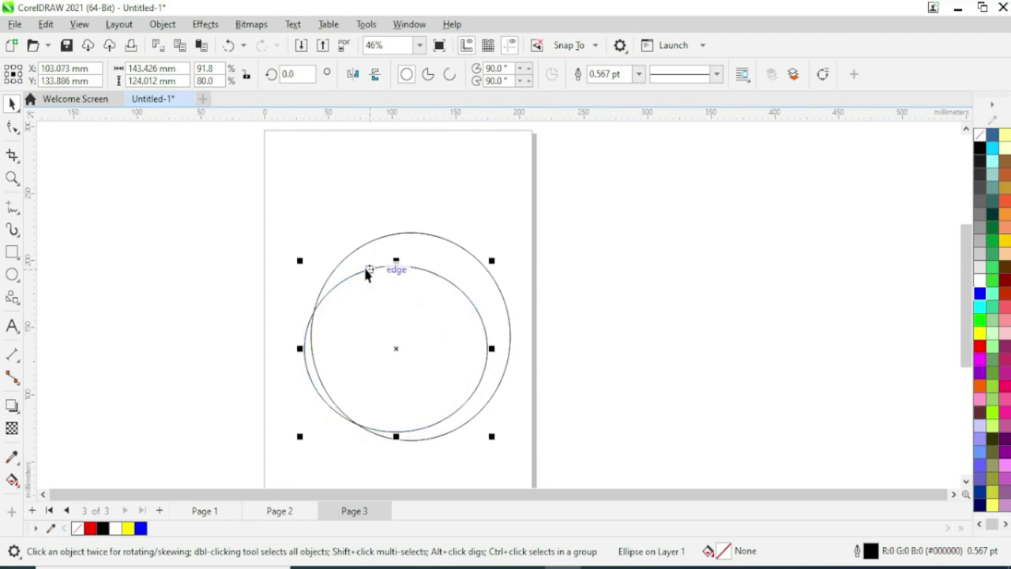
mouse_move(300, 261)
mouse_down()
mouse_move(304, 268)
mouse_move(297, 259)
mouse_up()
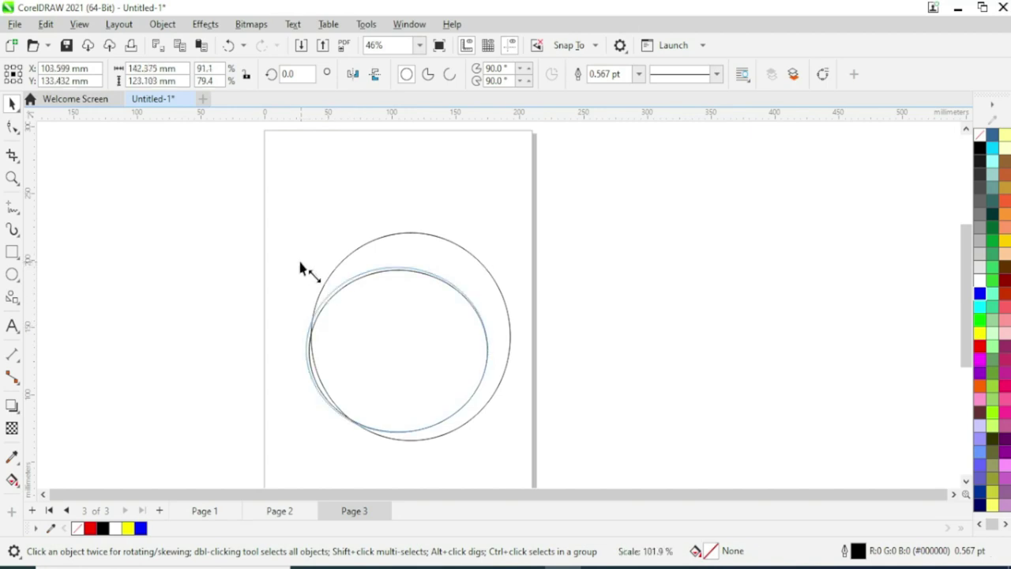
drag(446, 341, 458, 347)
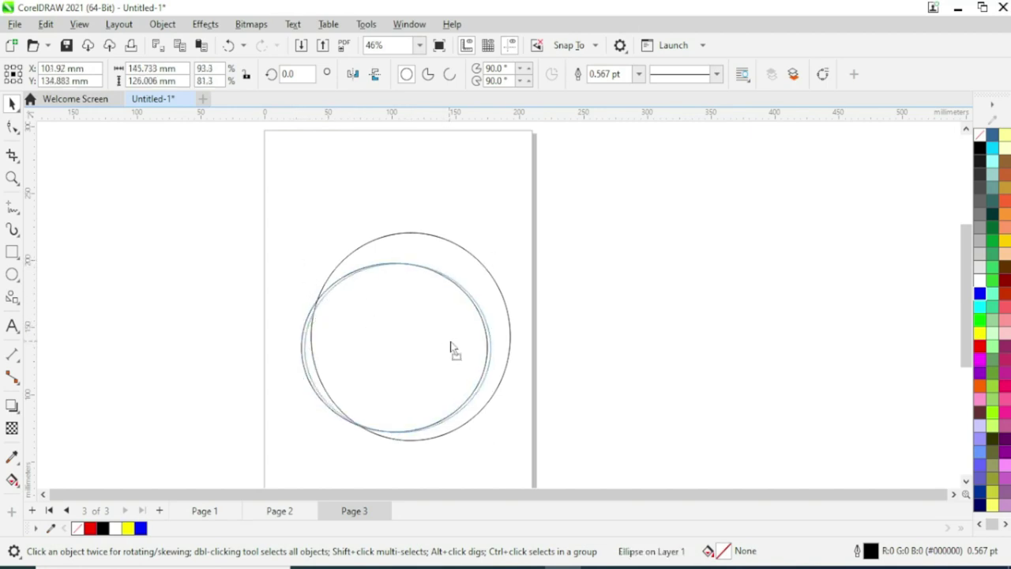
- Trim the outer circle with the inner ellipse, then delete the inner ellipse
click(556, 413)
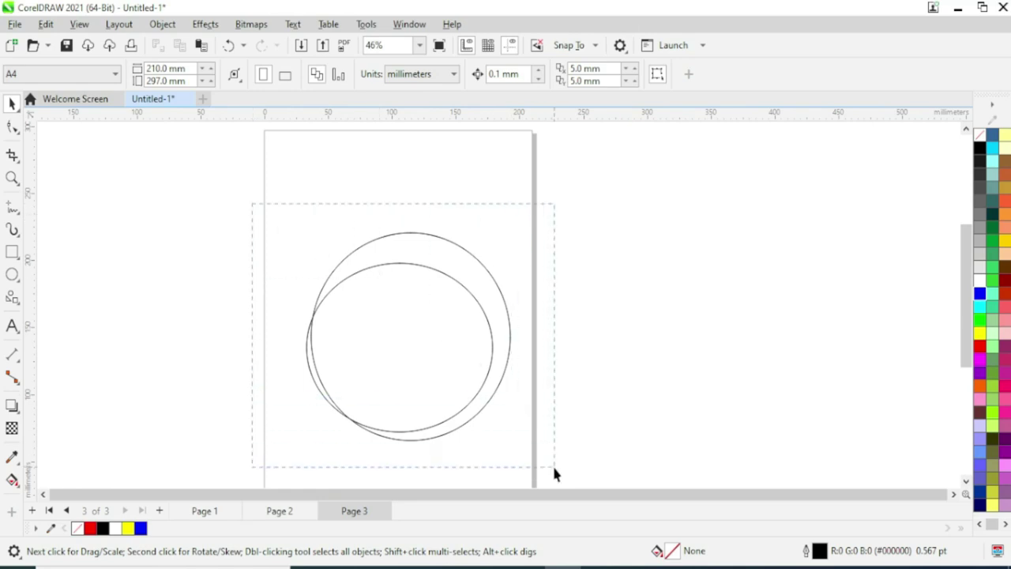
drag(554, 467, 555, 467)
click(455, 73)
click(420, 373)
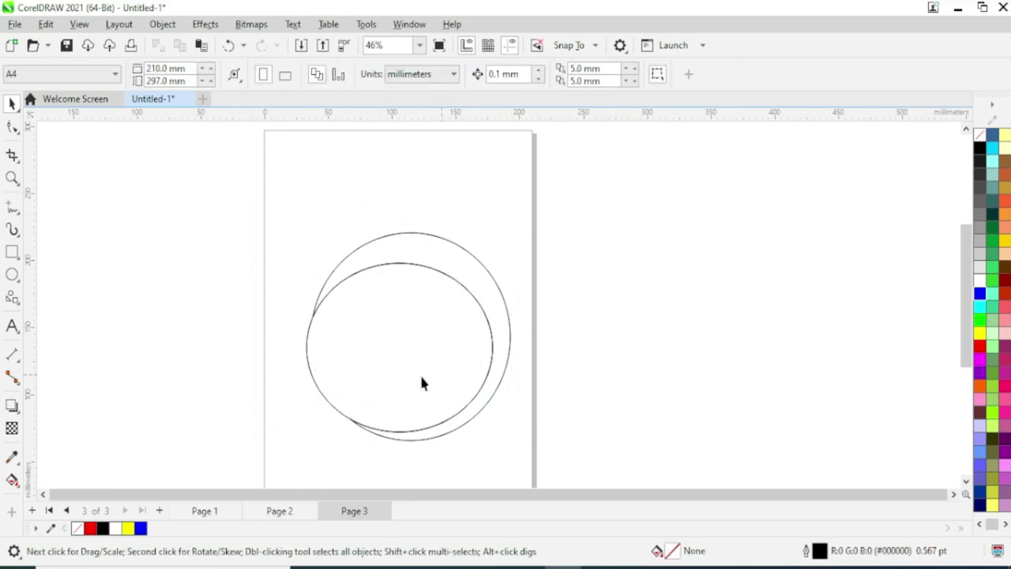
drag(380, 370, 708, 320)
key(Delete)
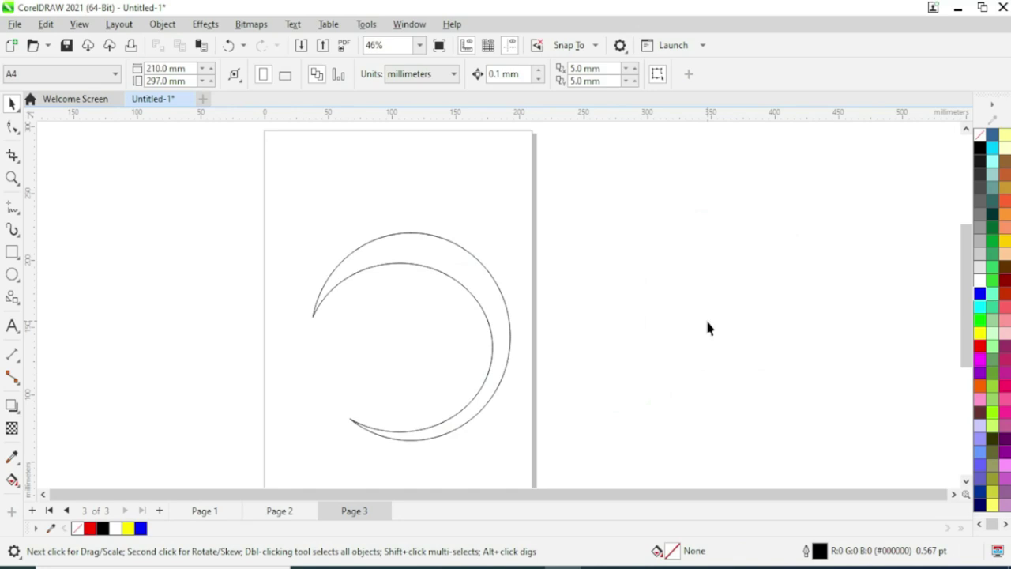
- Pull the crescent's lower tip inward and bend its handles into a curled loop
key(F10)
click(346, 278)
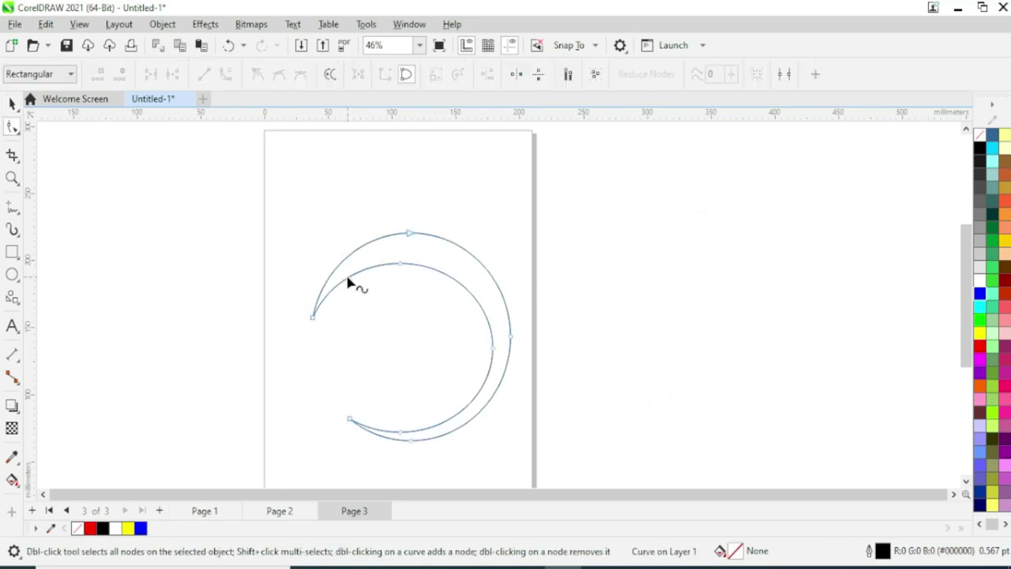
drag(349, 422, 440, 377)
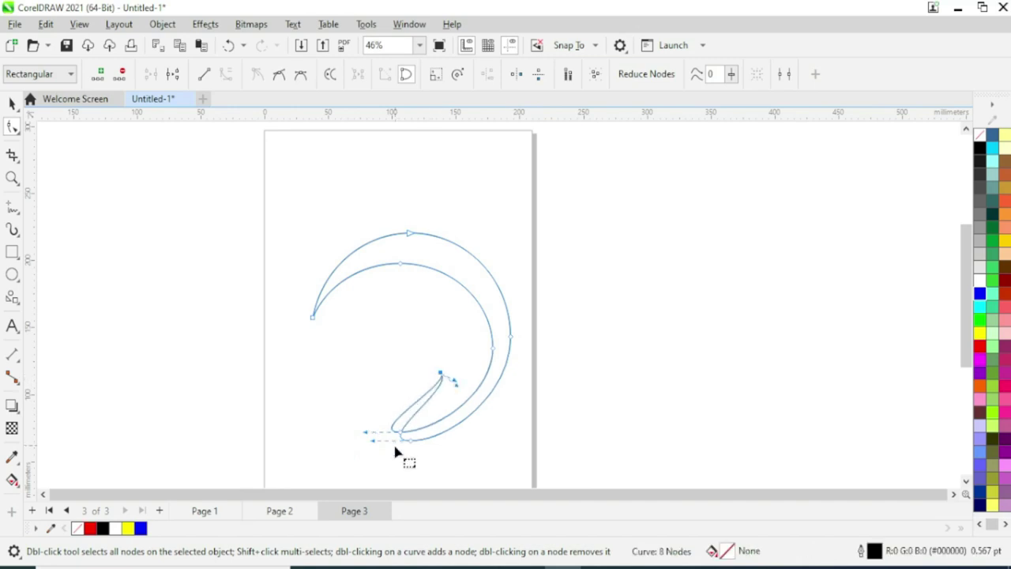
scroll(456, 387, up, 3)
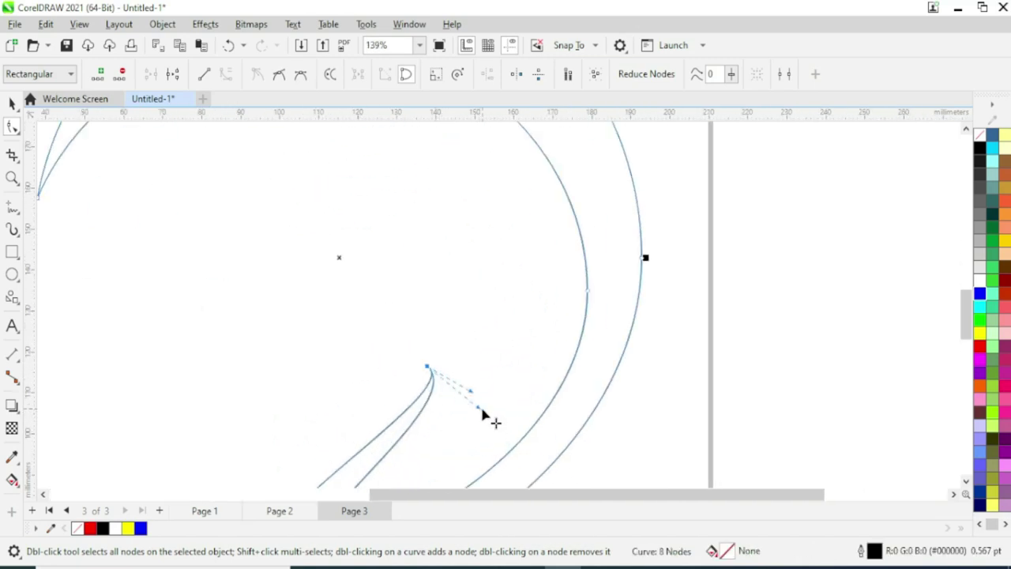
drag(479, 411, 351, 307)
drag(472, 392, 502, 422)
scroll(356, 395, down, 3)
scroll(359, 426, down, 1)
scroll(347, 462, up, 1)
scroll(355, 467, up, 2)
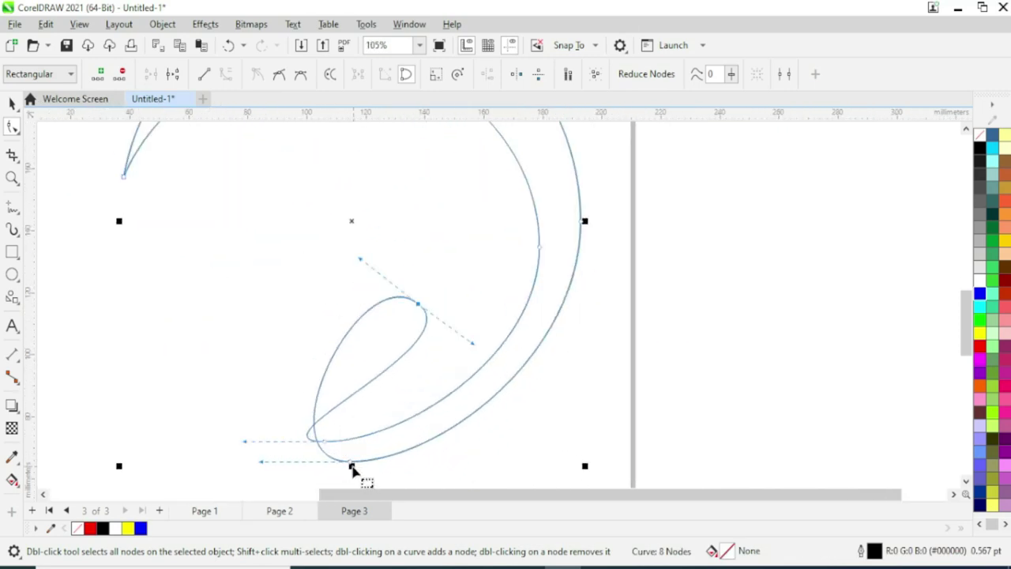
mouse_move(351, 465)
mouse_down()
mouse_move(309, 466)
mouse_move(359, 464)
mouse_up()
scroll(371, 458, down, 1)
scroll(372, 456, down, 1)
- Bulge the crescent's left tip outward and fine-tune its inner curve
drag(274, 324, 203, 293)
drag(247, 262, 289, 366)
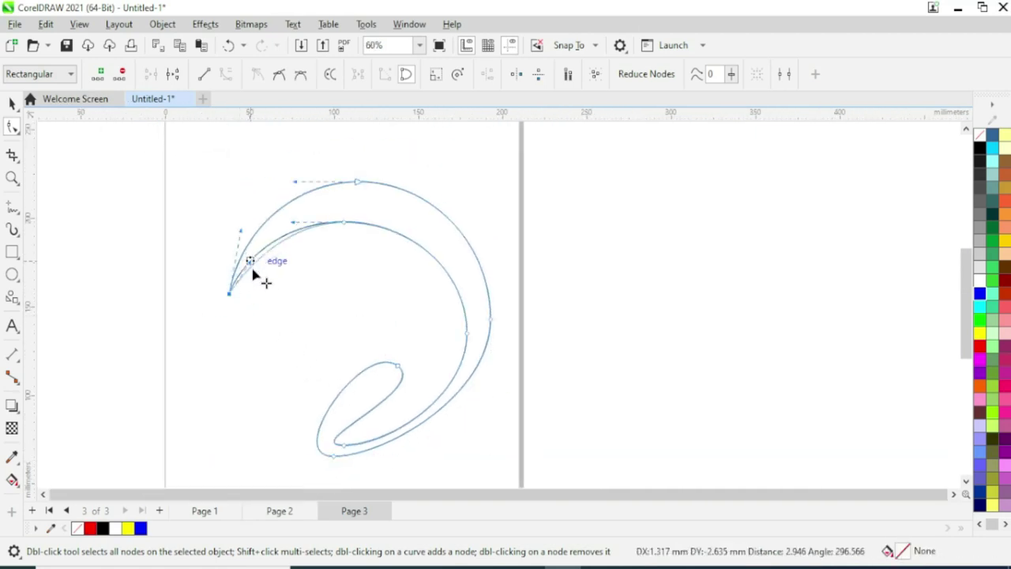
drag(240, 235, 170, 248)
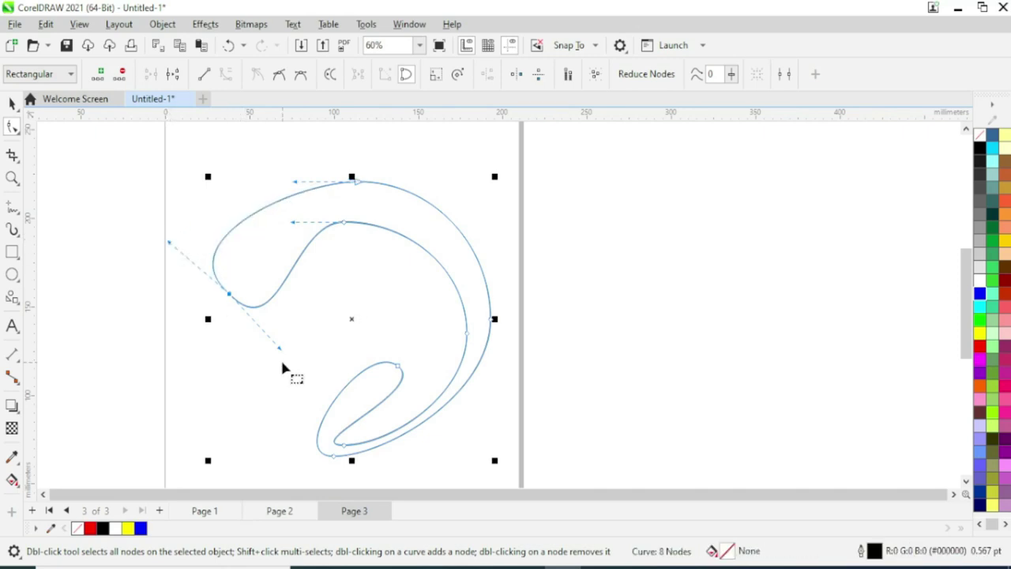
drag(280, 348, 289, 345)
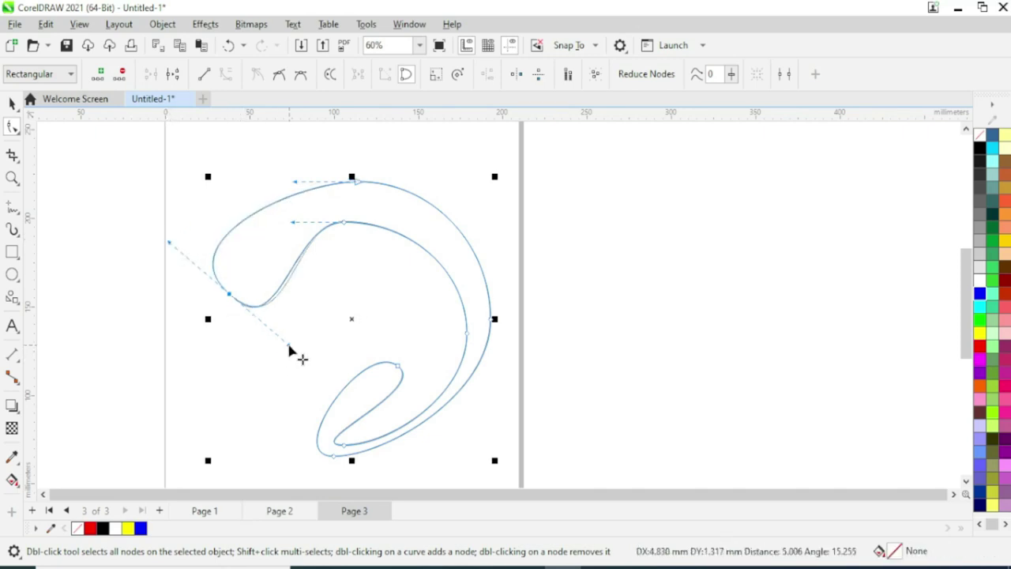
- Delete an inner node, move the left node lower, and push the top arc rounder
double_click(344, 225)
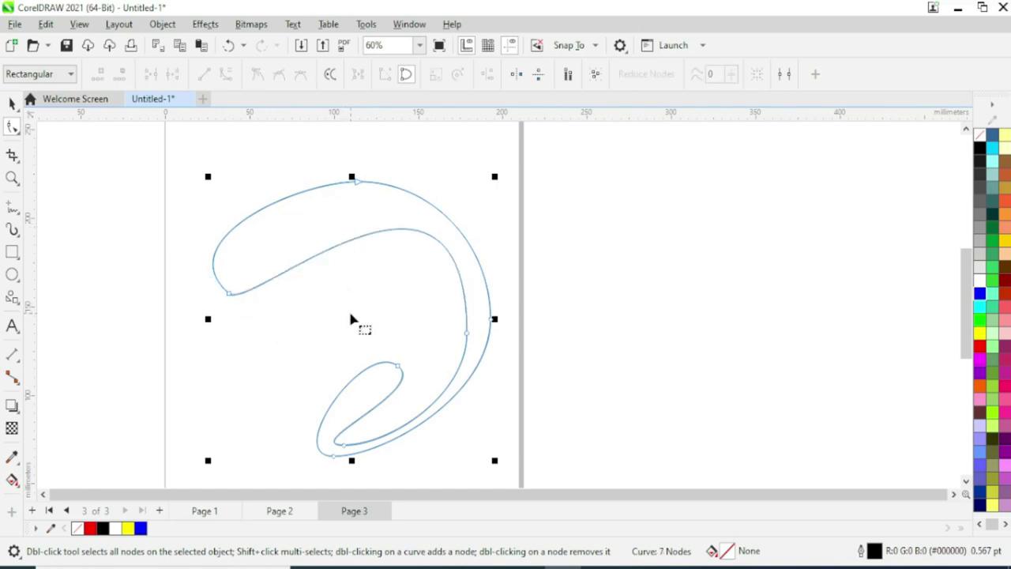
drag(312, 324, 184, 273)
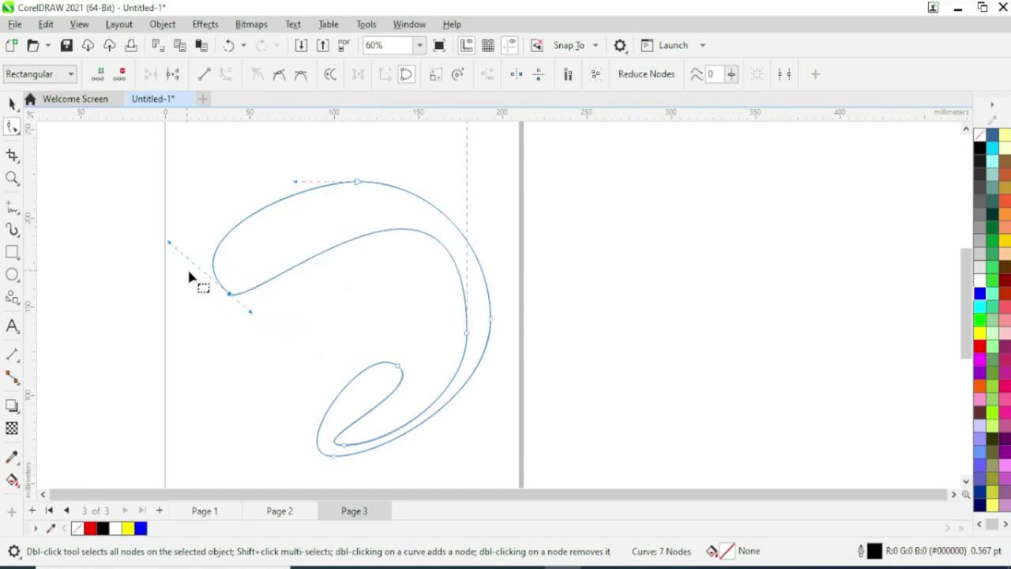
mouse_move(250, 315)
mouse_down()
mouse_move(272, 348)
mouse_move(286, 342)
mouse_up()
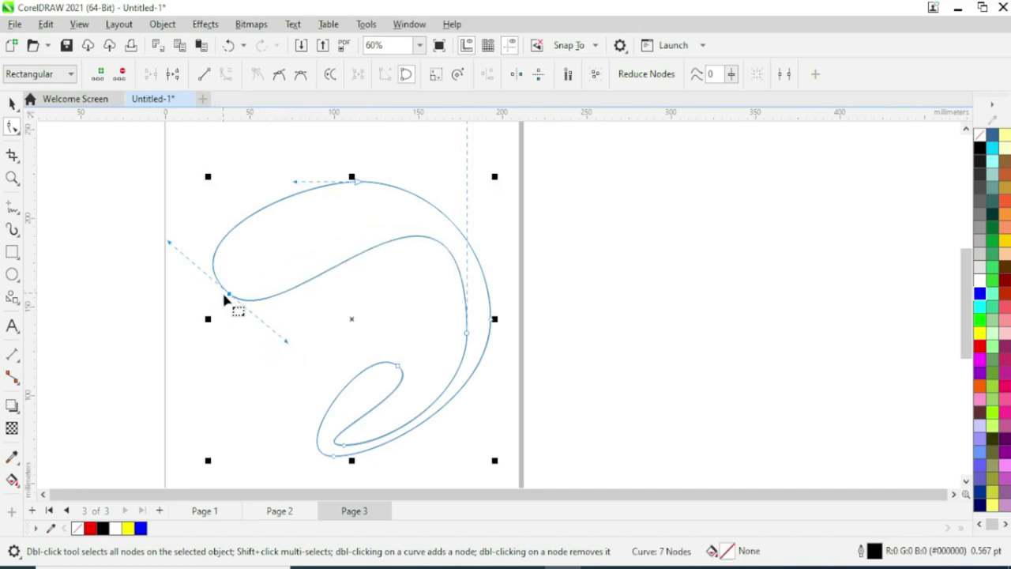
drag(228, 300, 245, 391)
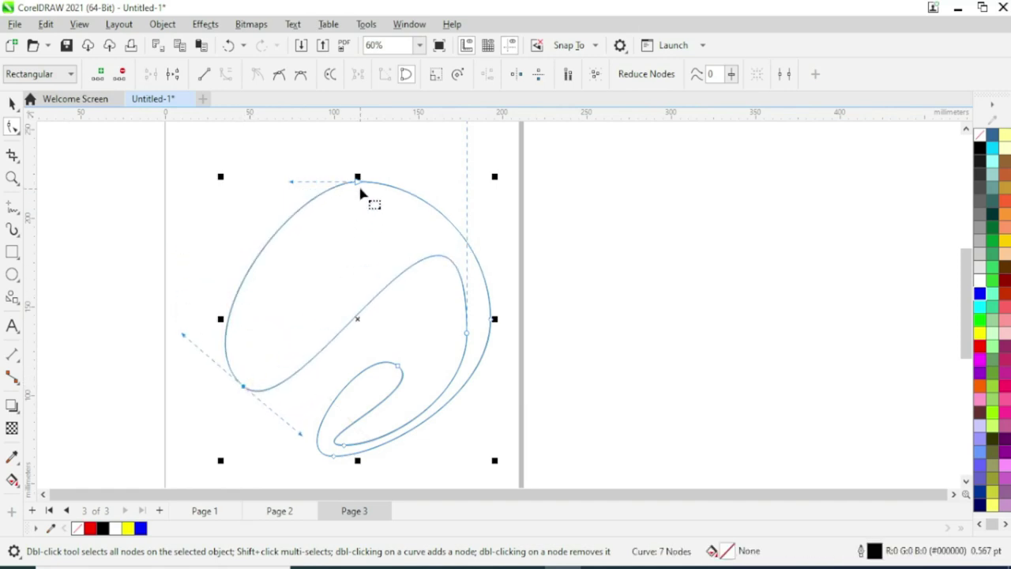
drag(360, 190, 385, 197)
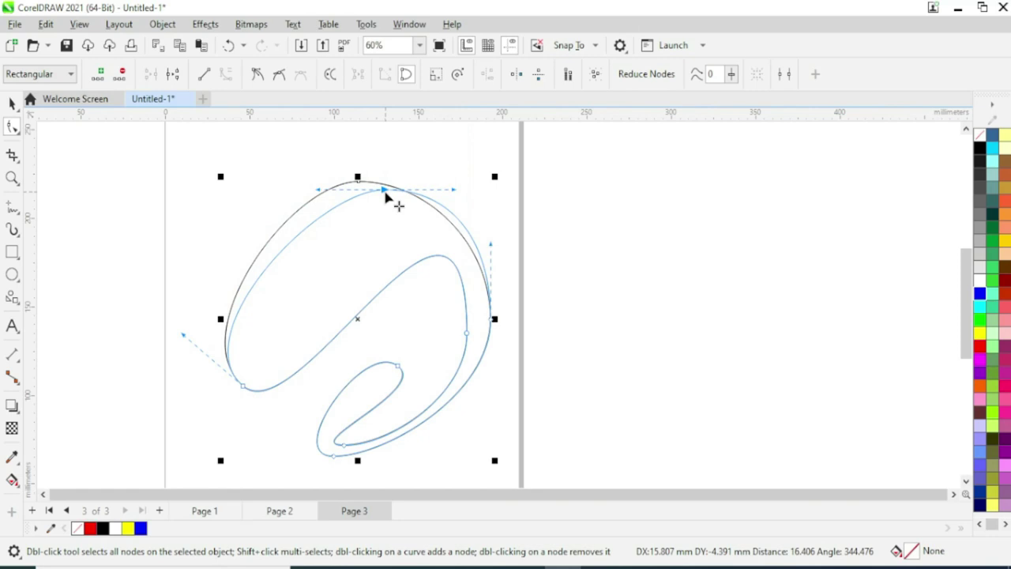
click(570, 371)
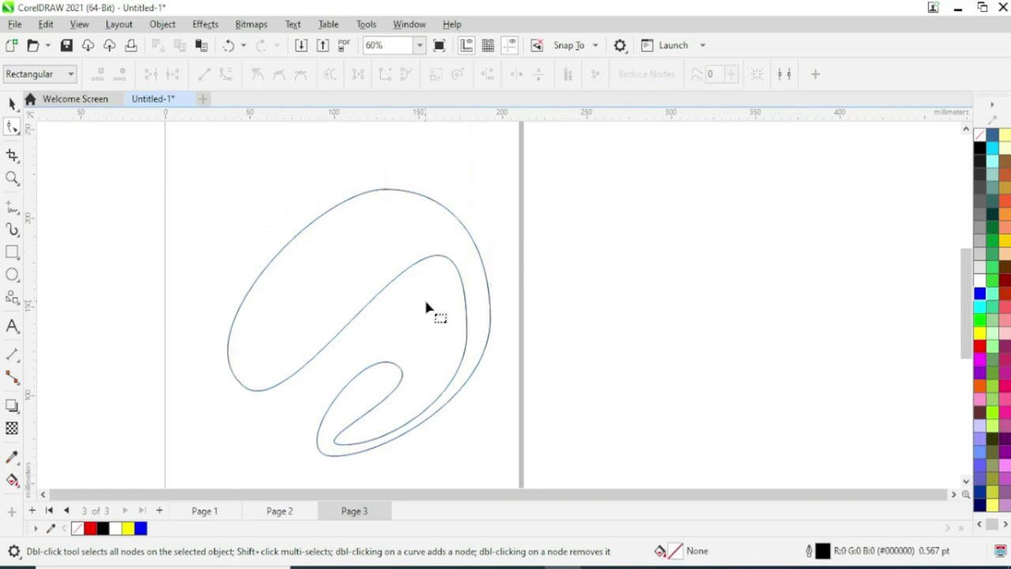
- Add and remove nodes on the right outer edge and smooth its curve, leaving 8 nodes
click(463, 289)
double_click(463, 289)
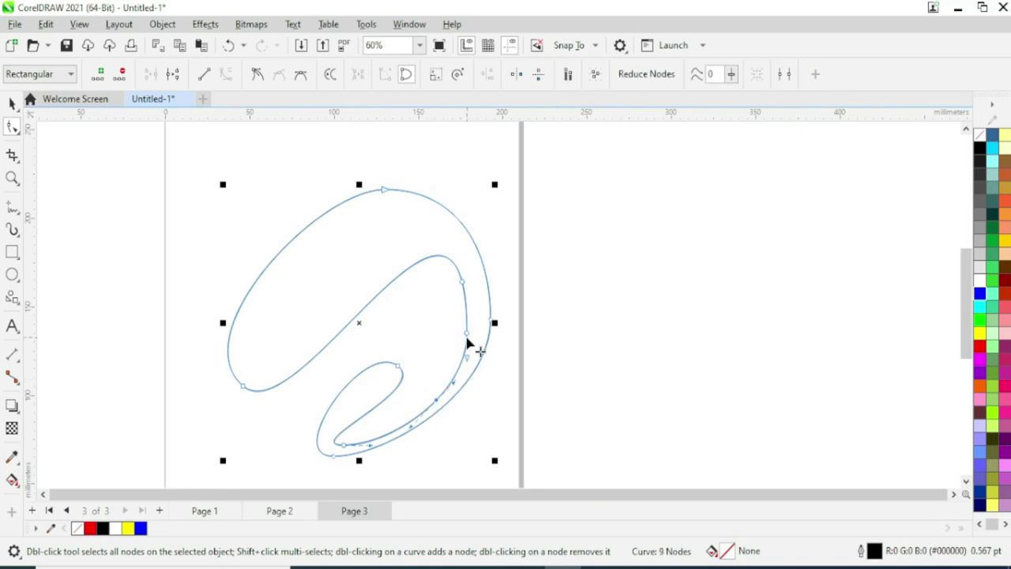
double_click(467, 338)
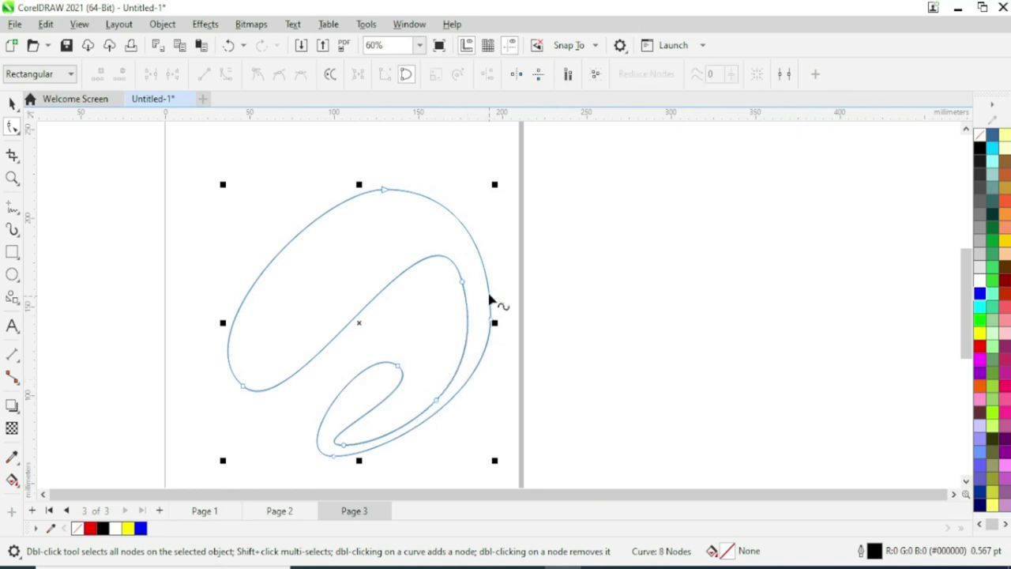
click(468, 237)
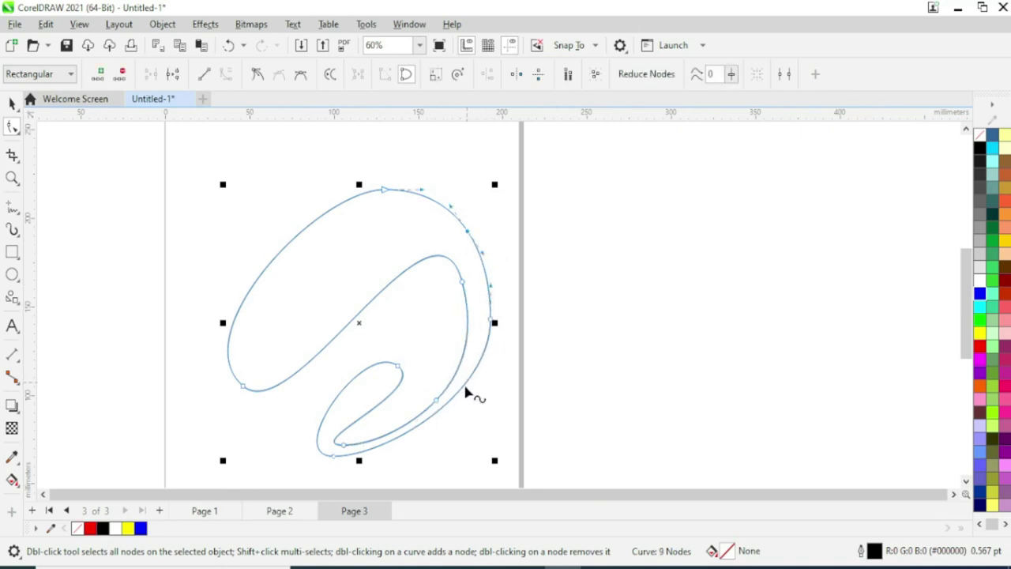
click(454, 399)
double_click(454, 399)
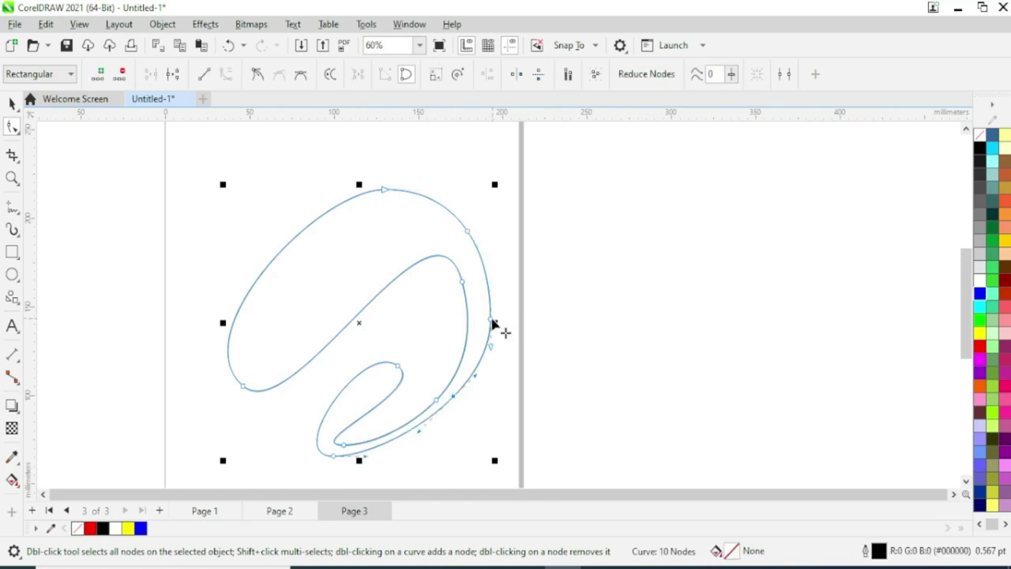
double_click(491, 324)
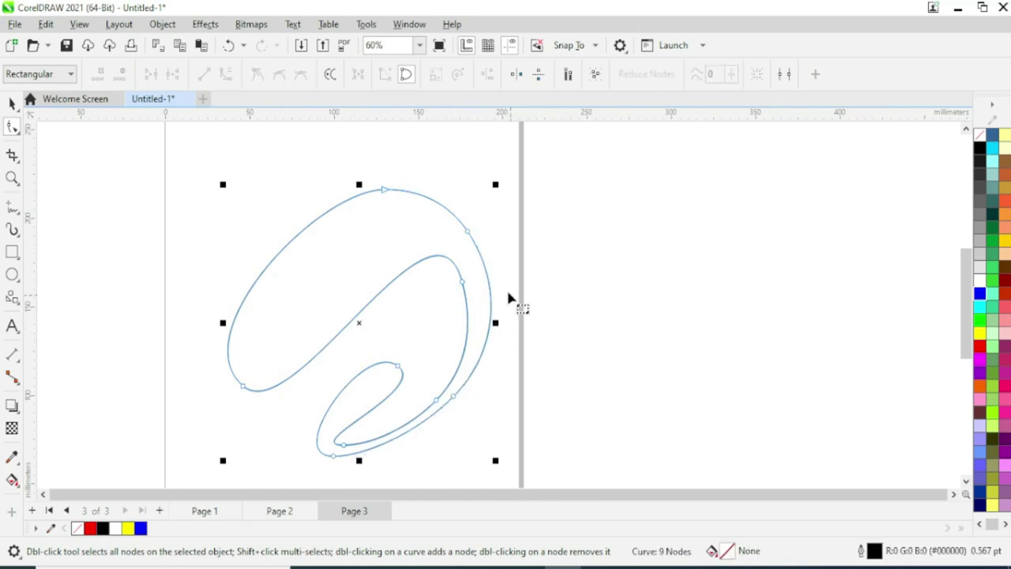
click(467, 234)
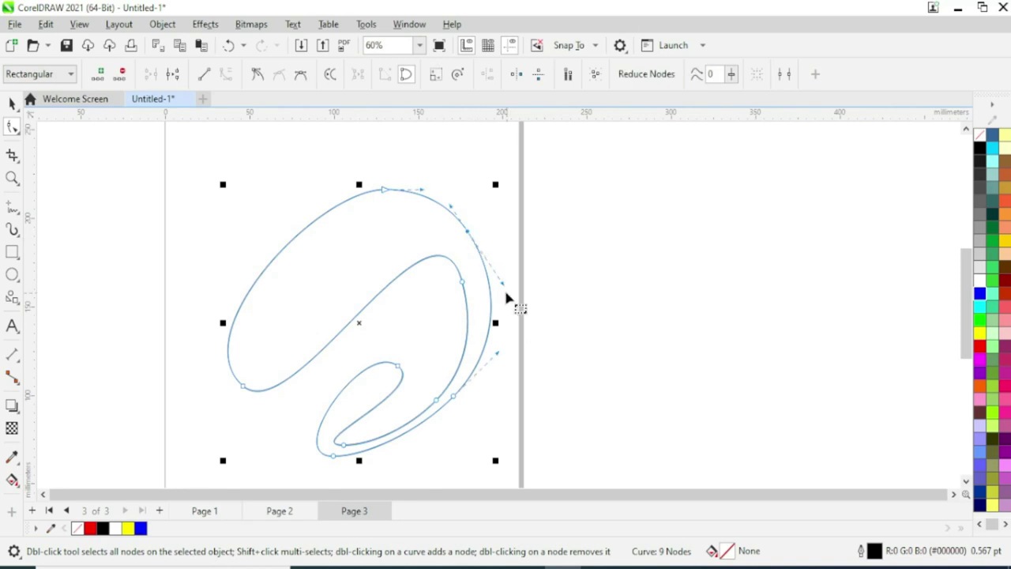
drag(506, 289, 510, 291)
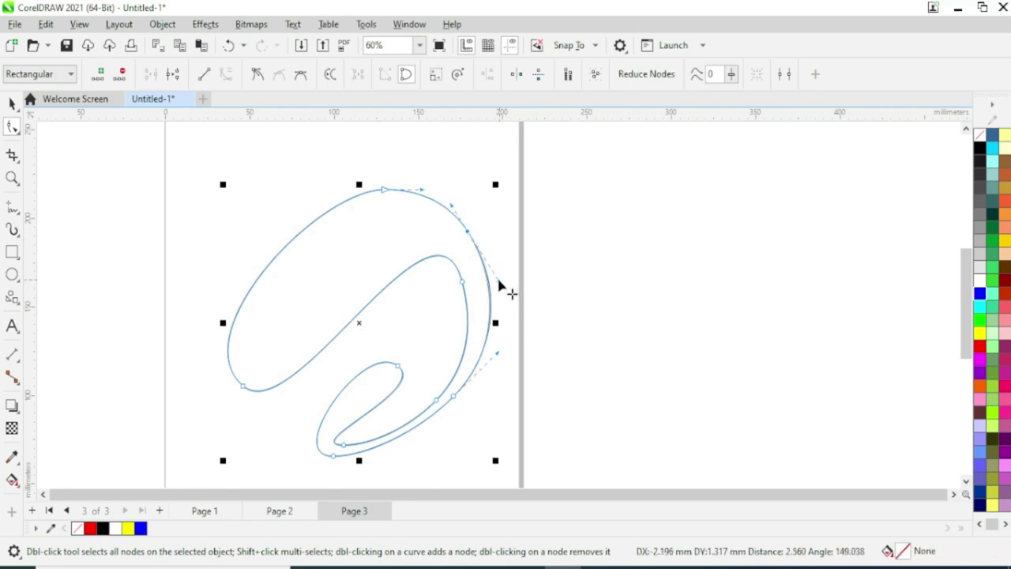
click(553, 296)
click(392, 193)
- Remove the swoosh's top node, shift it right, and fill and outline it in red (R255 G0 B0)
double_click(385, 193)
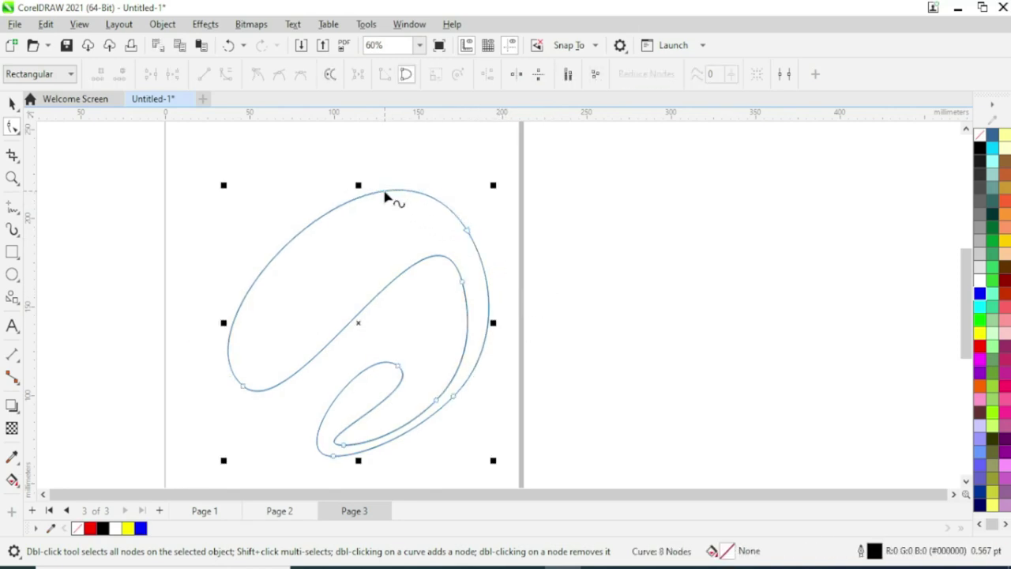
click(12, 103)
mouse_move(368, 271)
mouse_down()
mouse_move(593, 248)
mouse_move(593, 226)
mouse_up()
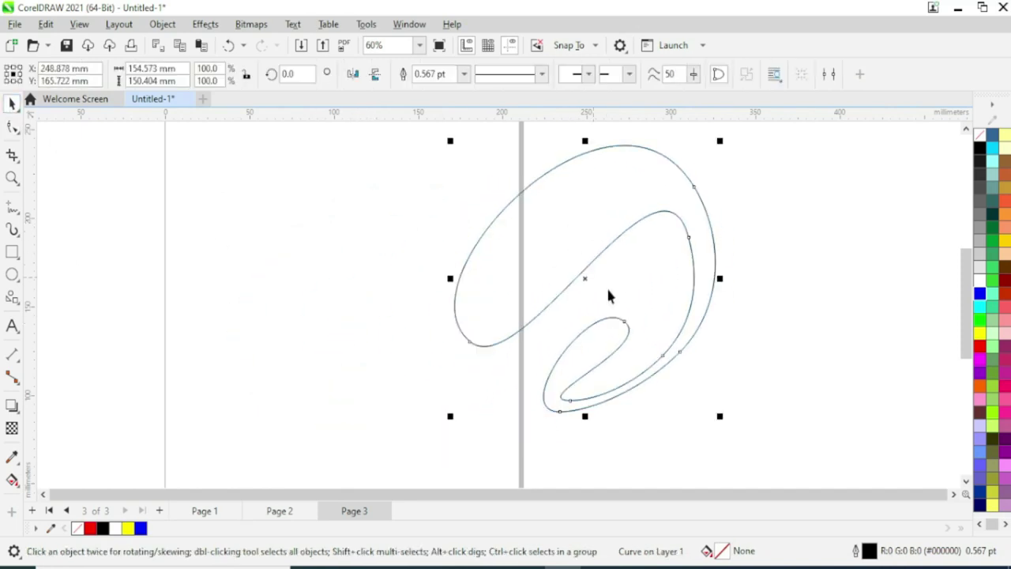
click(979, 345)
right_click(979, 345)
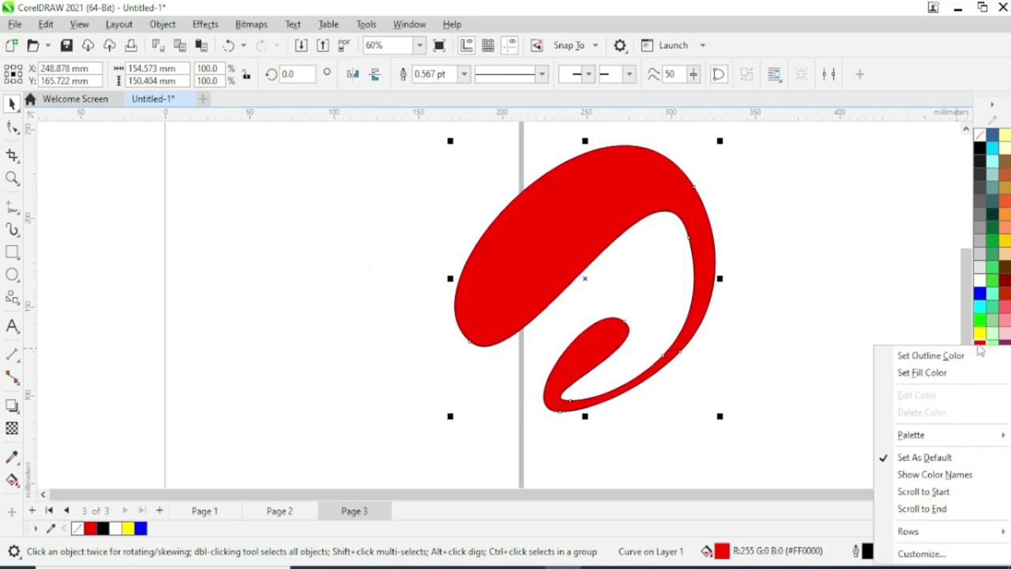
click(932, 356)
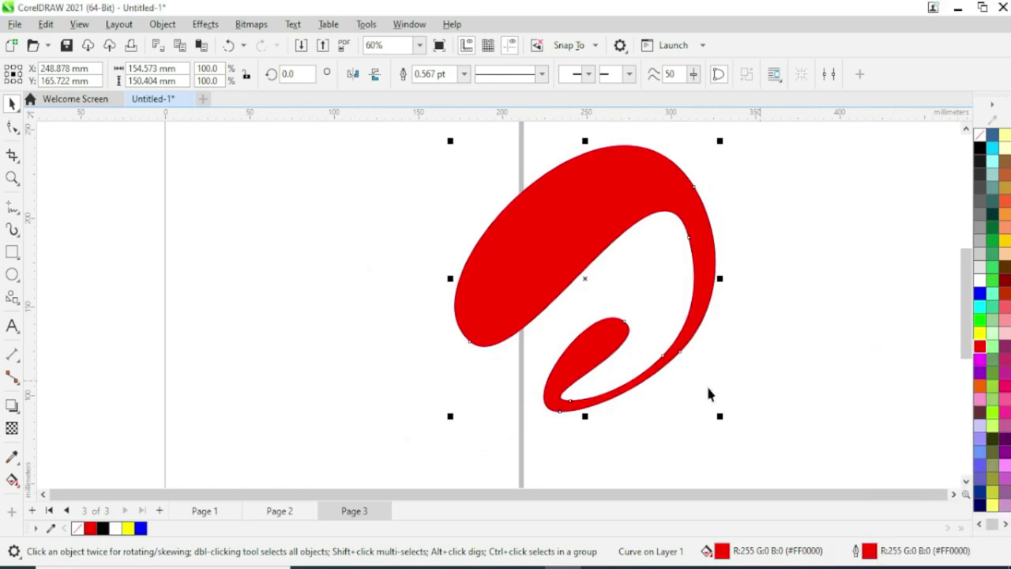
- Add 'airtel' text below the swoosh in Arial Black, enlarged to about 112.5 pt
click(12, 327)
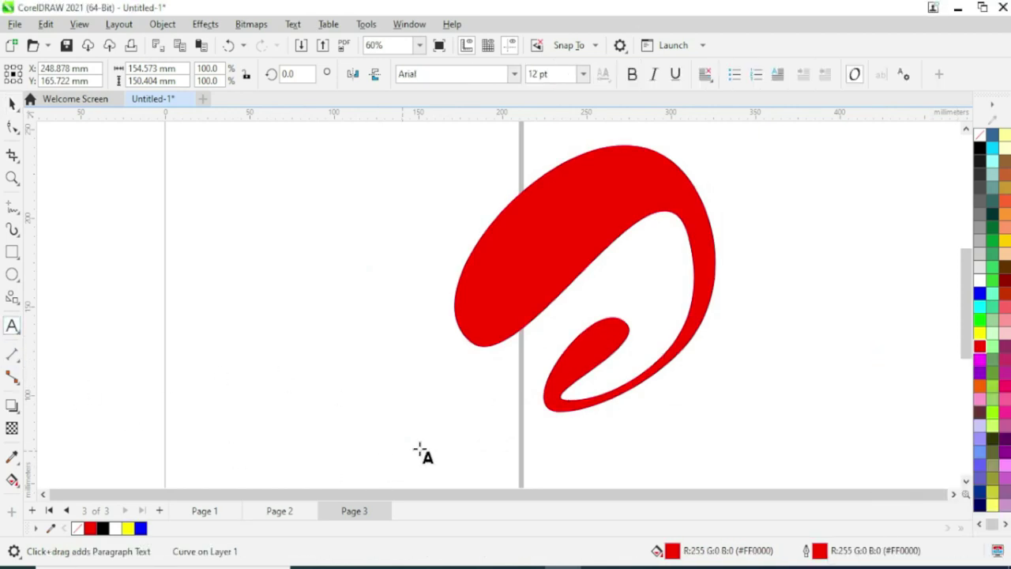
click(484, 433)
text(airtel)
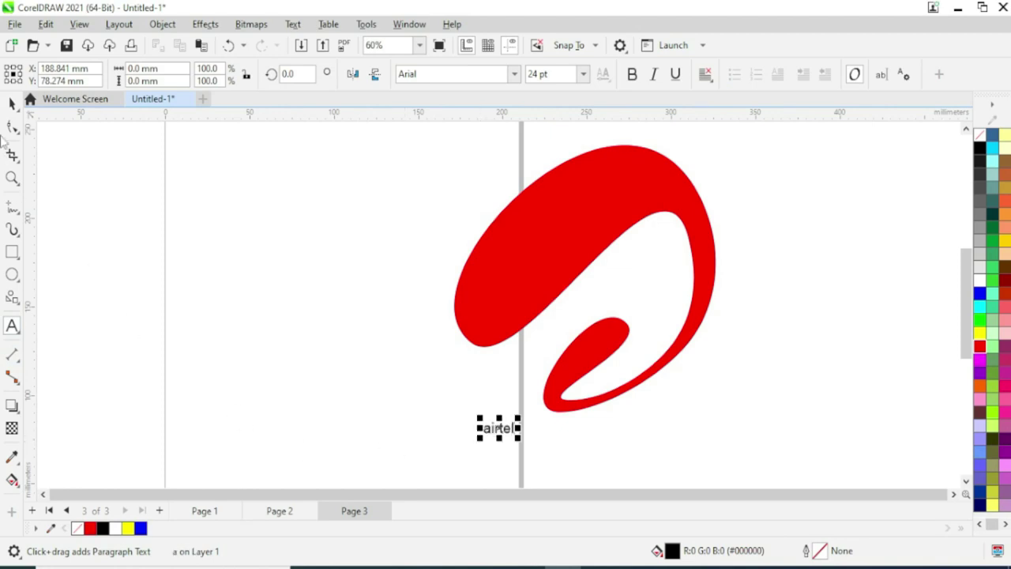
key(ctrl+space)
click(514, 73)
click(471, 120)
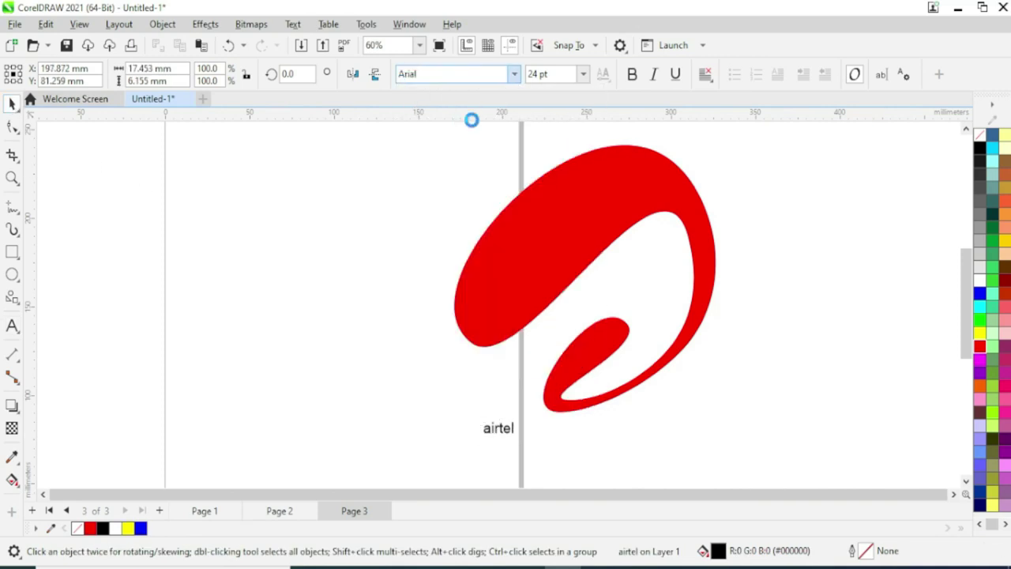
drag(529, 437, 681, 460)
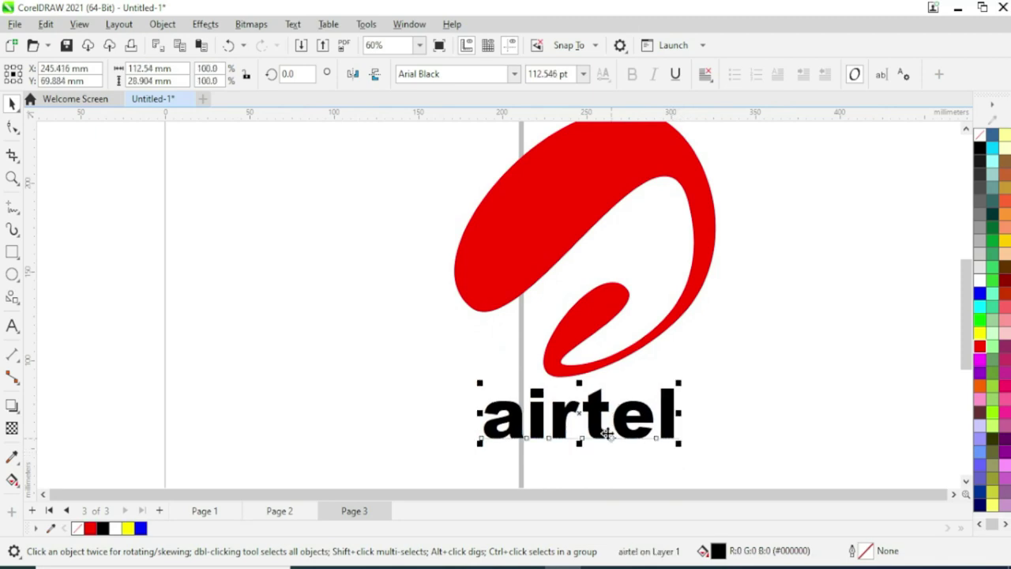
scroll(612, 429, down, 2)
- Centre the airtel text horizontally under the swoosh
key(Escape)
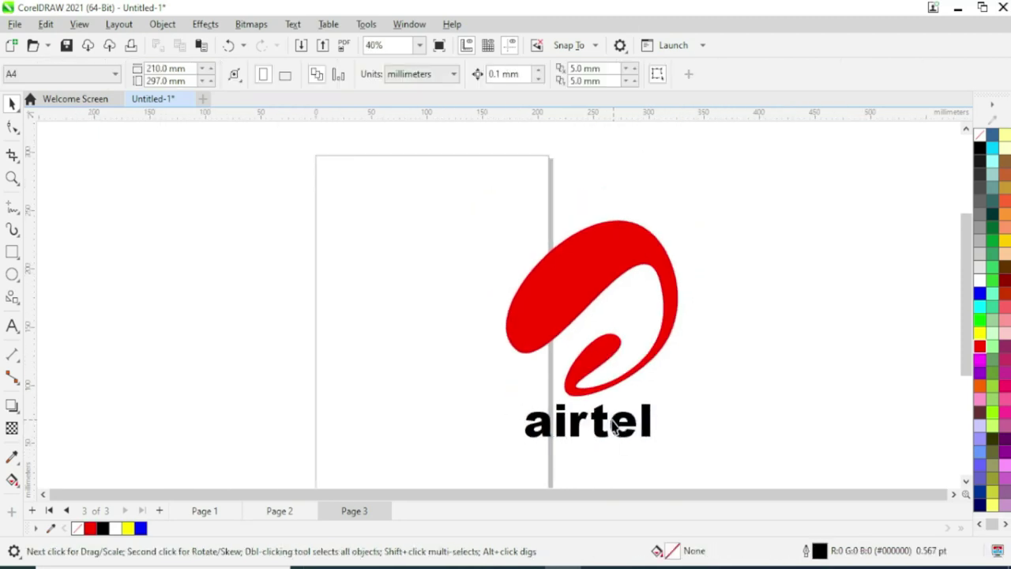
drag(601, 424, 612, 420)
drag(439, 185, 661, 350)
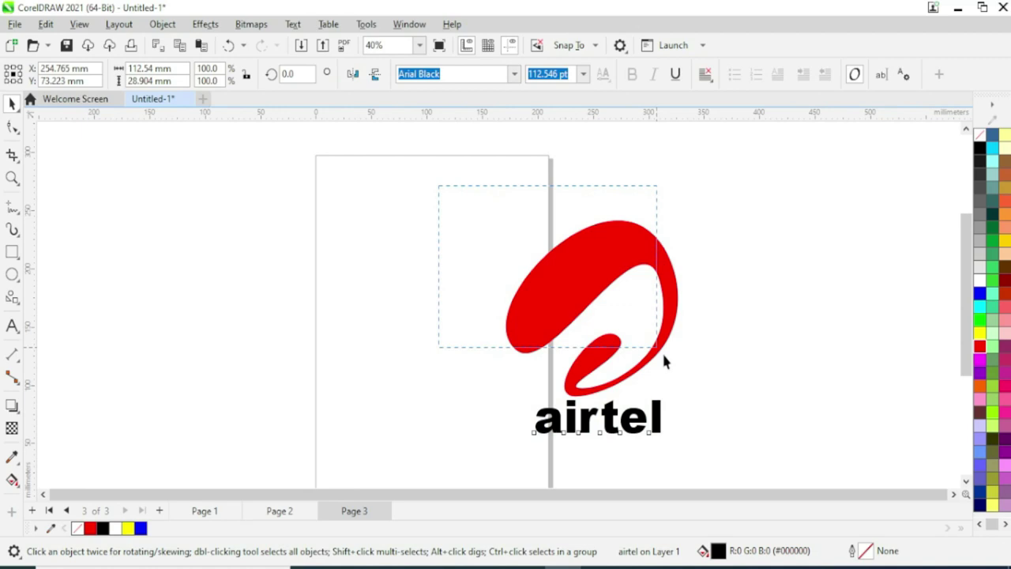
drag(745, 475, 744, 473)
key(c)
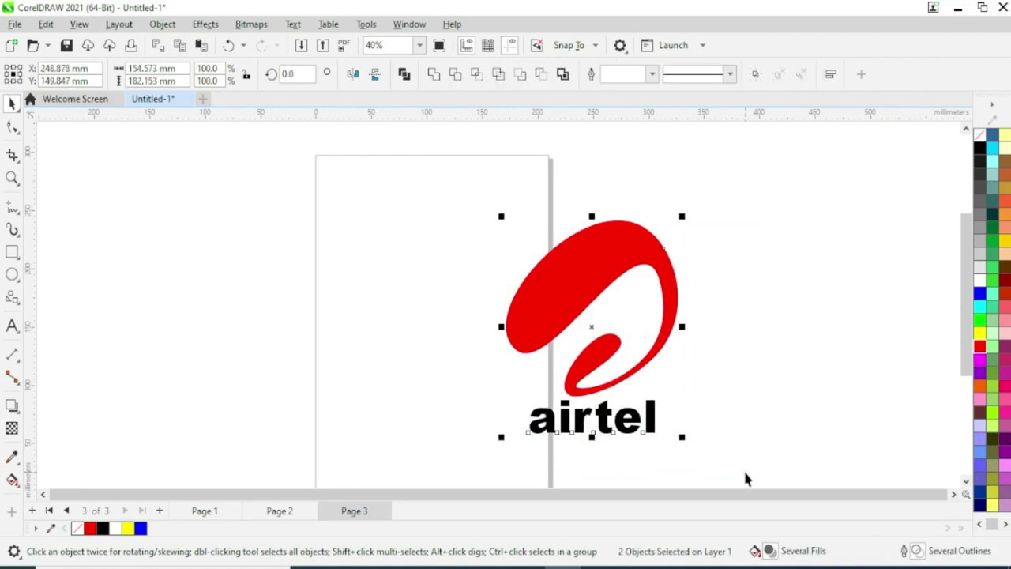
- Draw a tall rectangle left of the page with red fill and red outline
click(11, 252)
mouse_move(190, 232)
mouse_down()
mouse_move(271, 323)
mouse_move(299, 401)
mouse_move(324, 410)
mouse_up()
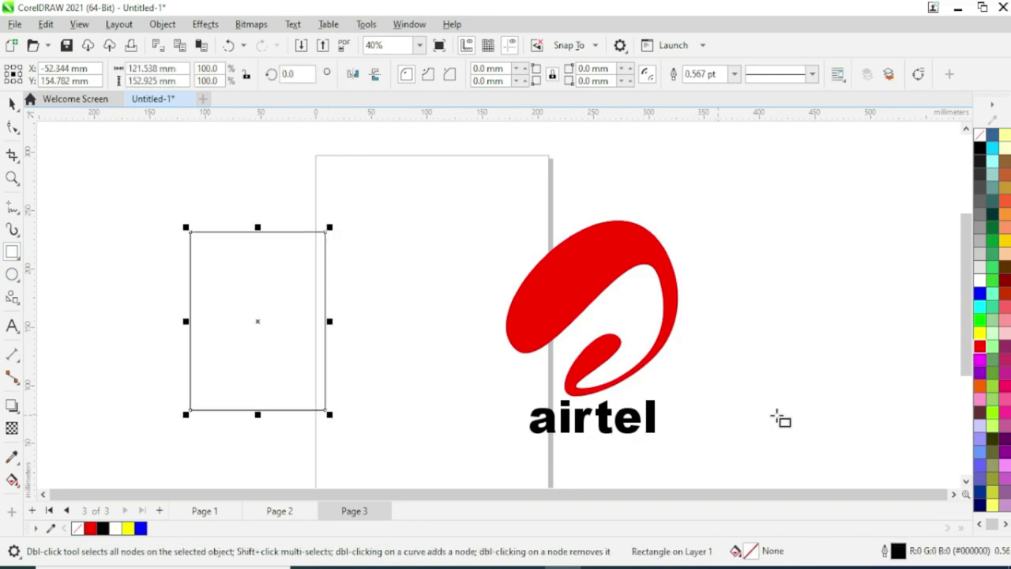
click(983, 350)
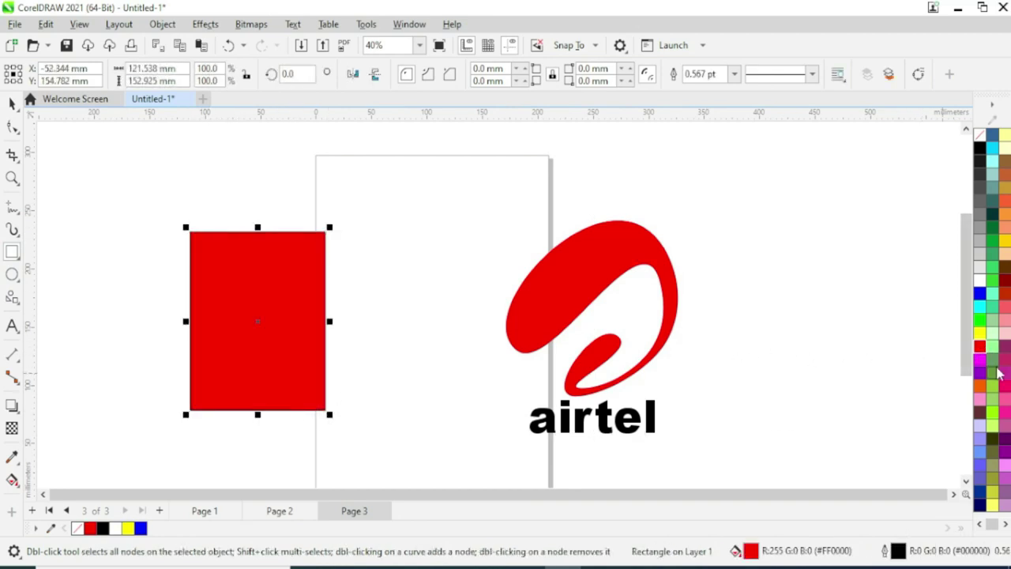
right_click(984, 350)
click(908, 134)
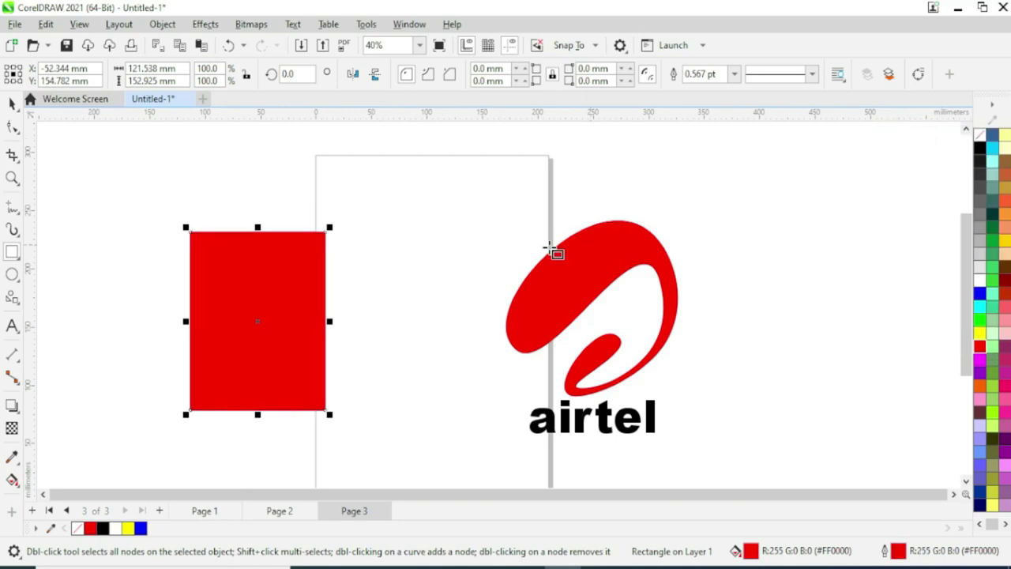
- Place a copy of the swoosh, scaled to 69.4%, on the red rectangle
click(12, 102)
drag(535, 313, 458, 260)
drag(545, 189, 492, 240)
drag(456, 275, 269, 277)
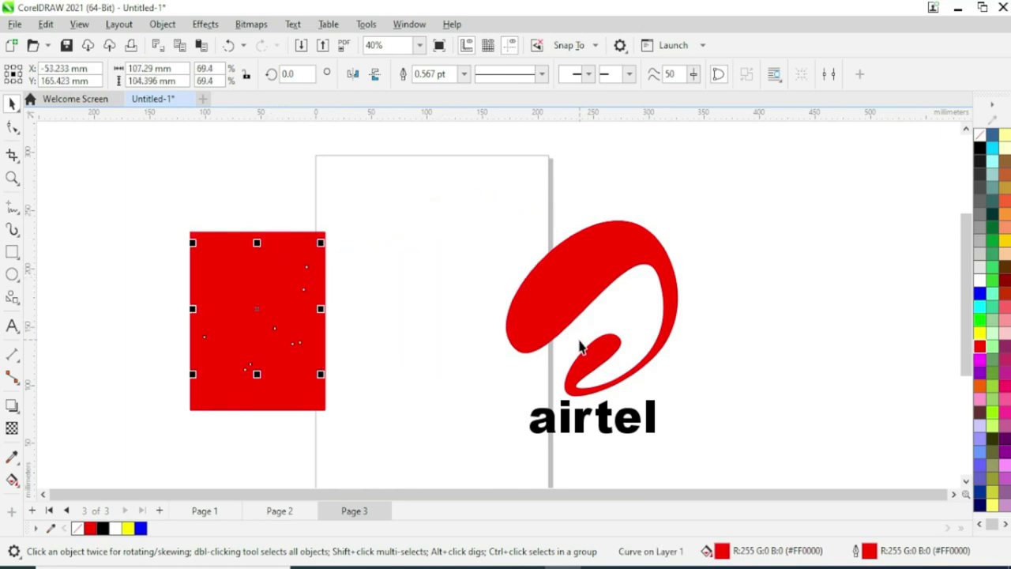
- Make the swoosh copy white and add a white 82.9 pt 'airtel' copy beneath it
click(274, 277)
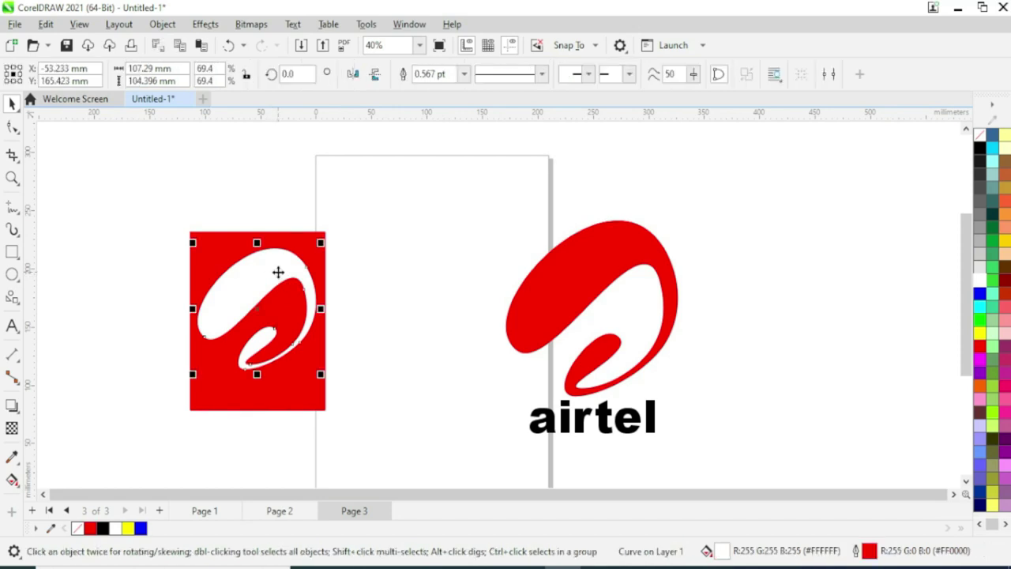
click(567, 421)
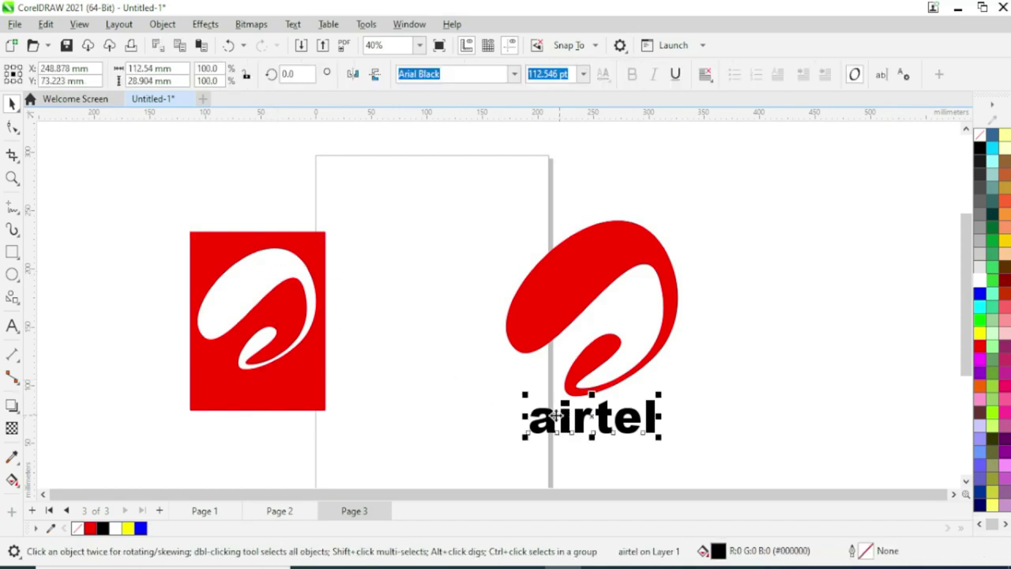
mouse_move(562, 424)
mouse_down()
mouse_move(278, 406)
mouse_move(231, 394)
mouse_up()
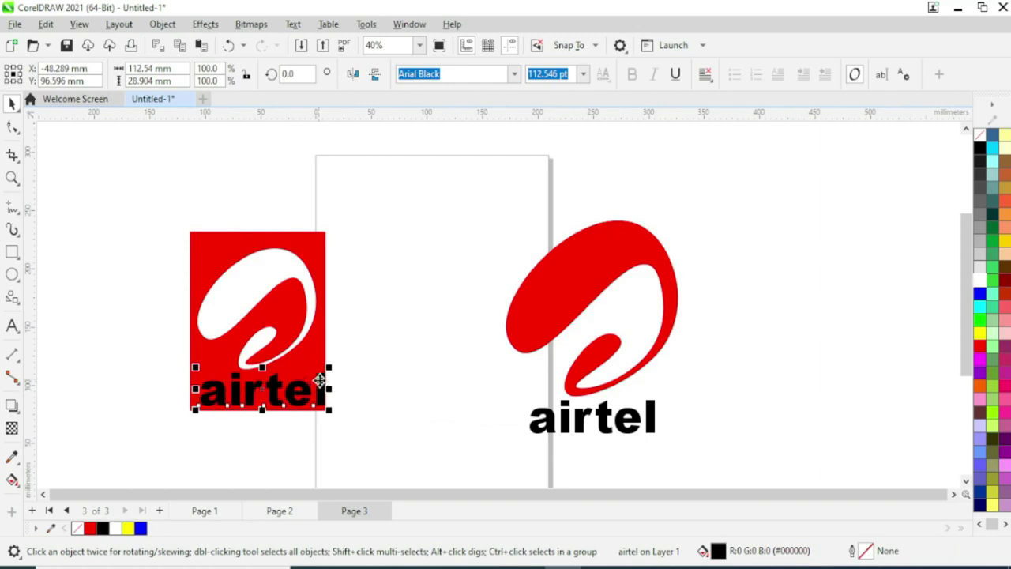
drag(329, 370, 257, 380)
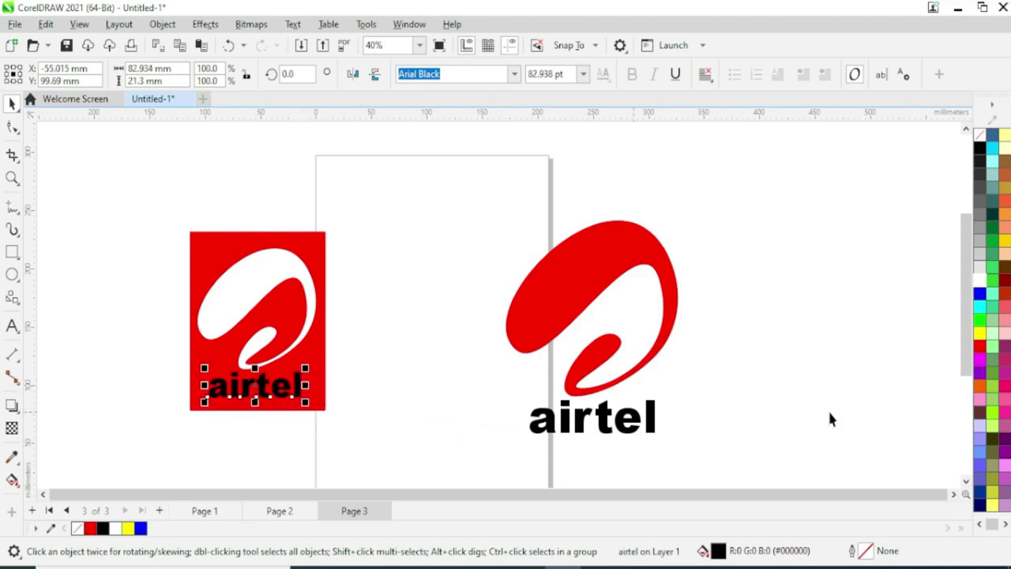
click(979, 285)
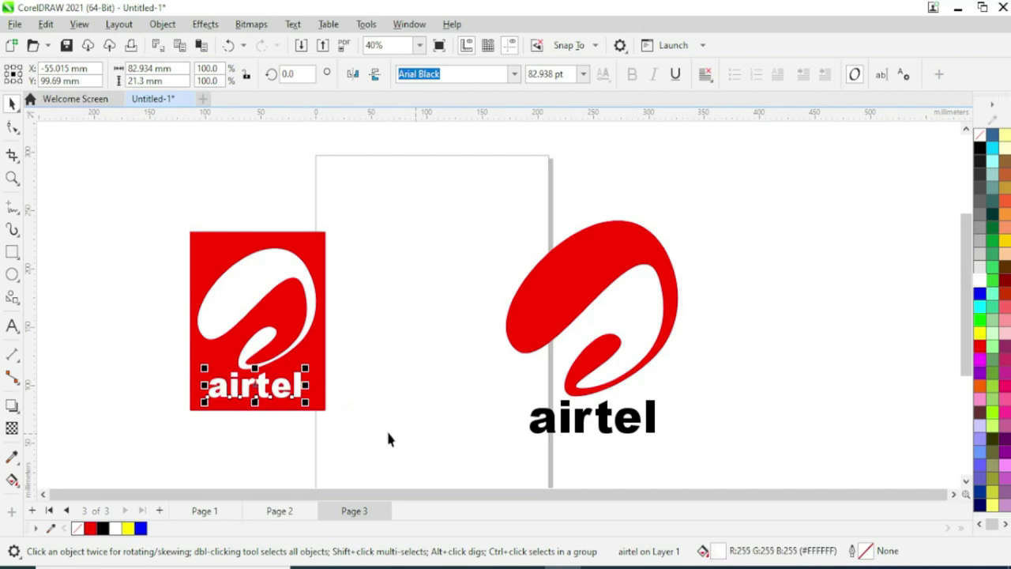
key(Escape)
drag(356, 363, 356, 364)
mouse_move(142, 238)
mouse_down()
mouse_move(345, 416)
mouse_move(342, 403)
mouse_up()
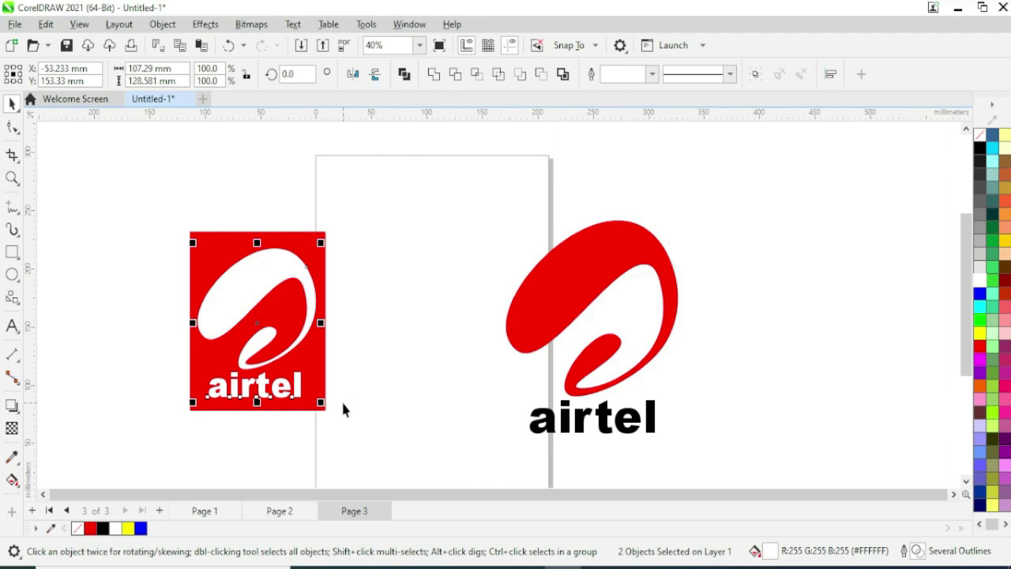
- Group the white swoosh and text and centre them on the red rectangle
key(ctrl+g)
shift+click(302, 290)
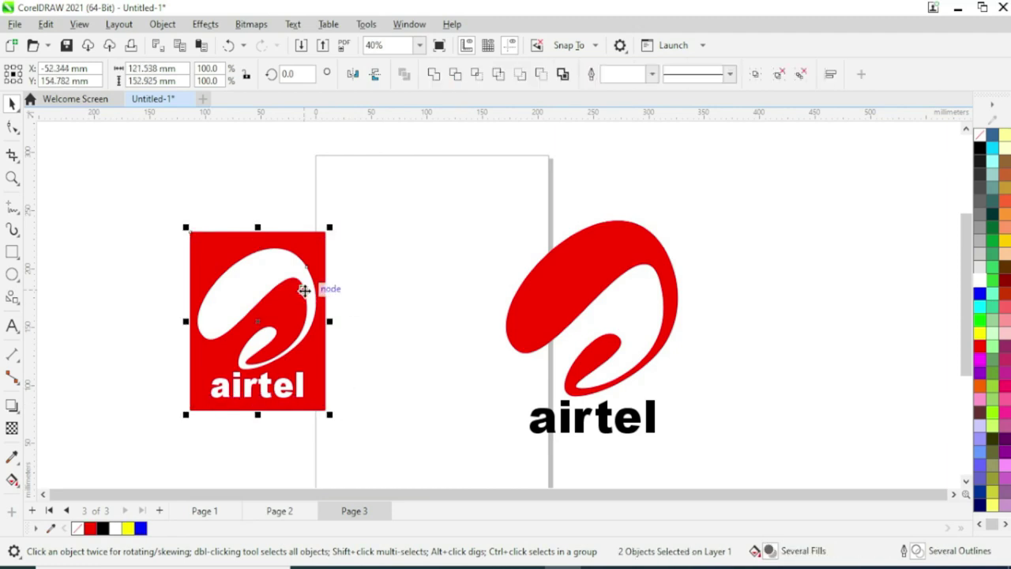
key(c)
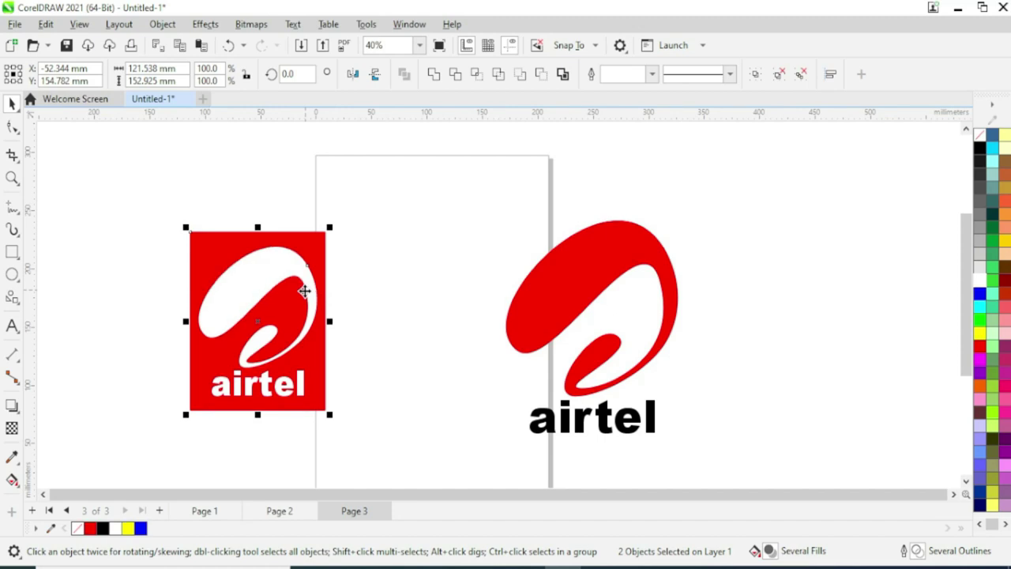
- Group the whole red airtel block and move it onto the page beside the original logo
click(390, 355)
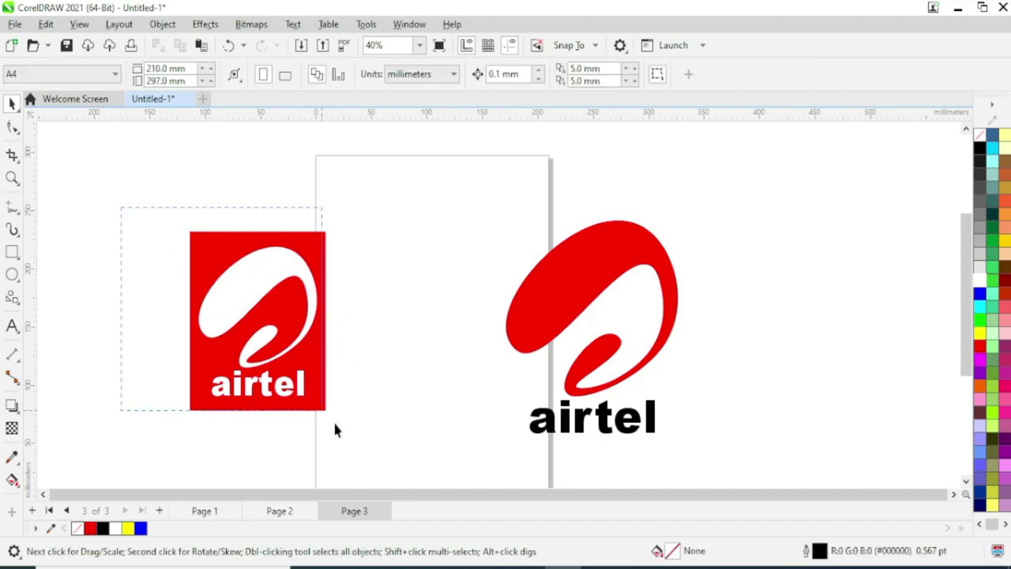
drag(375, 435, 369, 429)
key(ctrl+g)
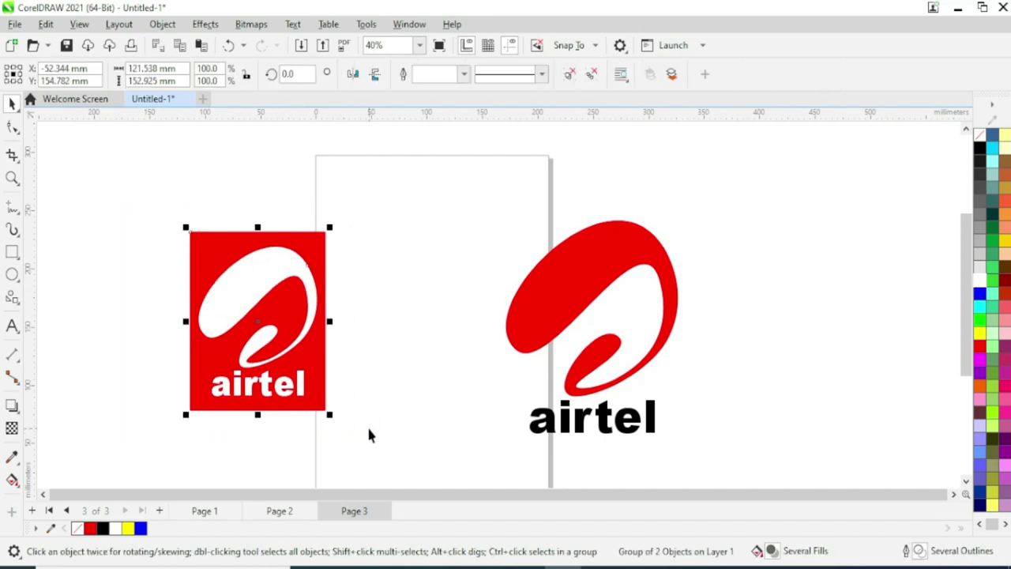
drag(243, 308, 369, 303)
click(442, 450)
click(604, 418)
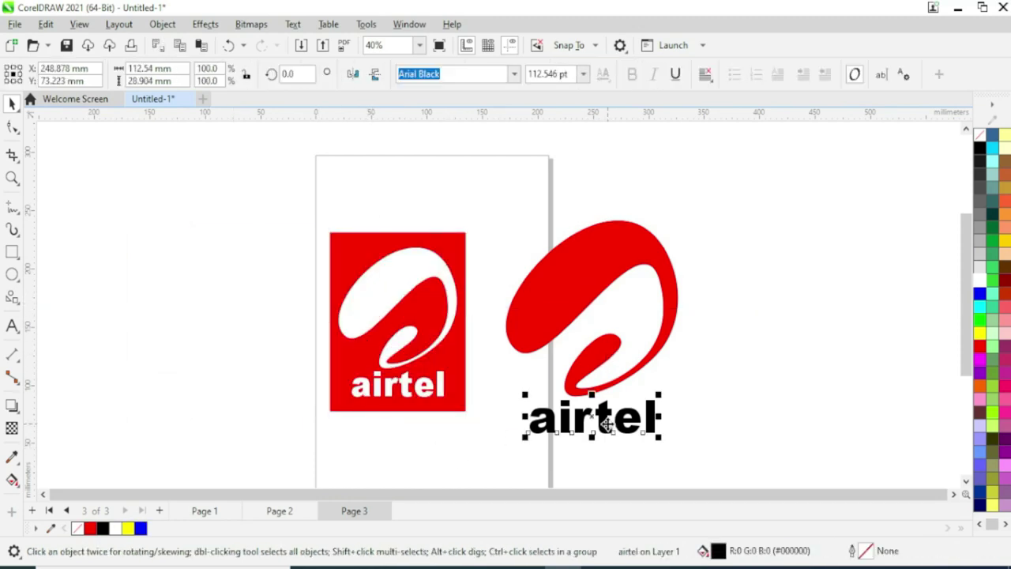
- Turn the original airtel text red and scale it with the swoosh to about 122 × 144 mm
click(980, 348)
click(779, 433)
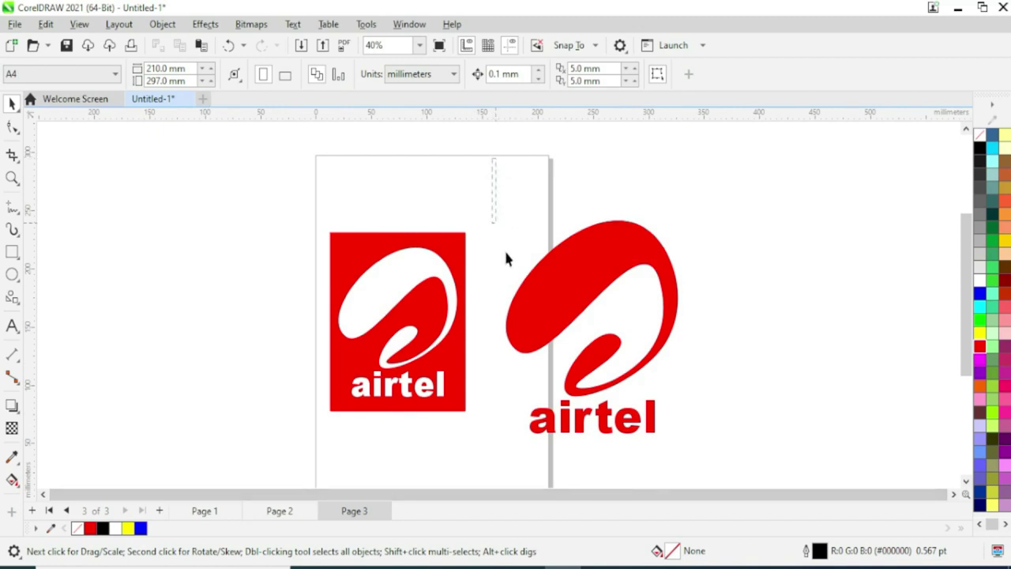
drag(717, 466, 714, 444)
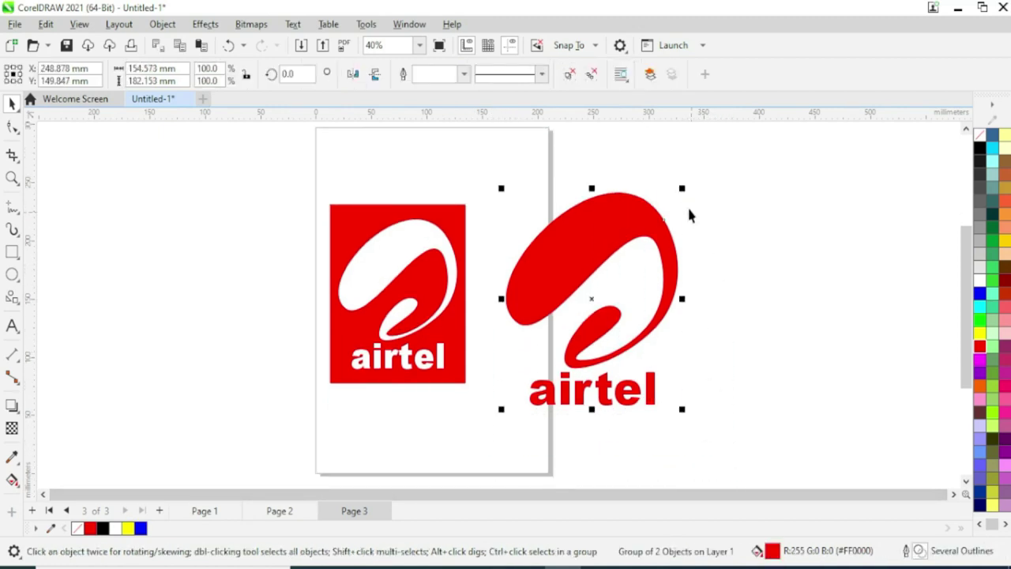
drag(681, 188, 646, 230)
drag(564, 271, 558, 239)
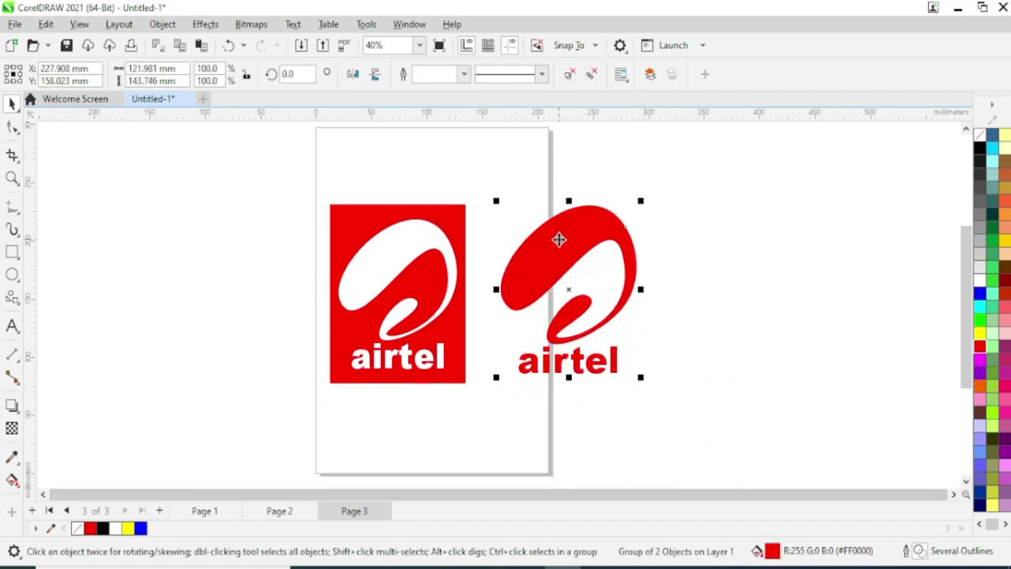